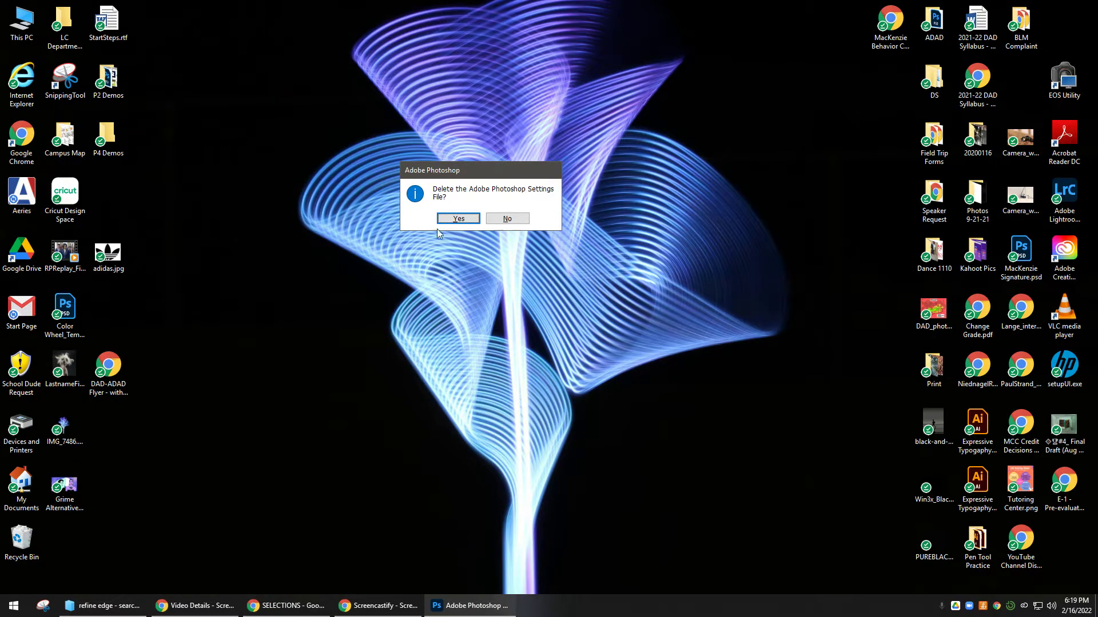
Confirm deleting the Adobe Photoshop Settings File and browse the computer's files to the My Drive folder on Google Drive.
{"action": "left_click", "coordinate": [458, 218]}
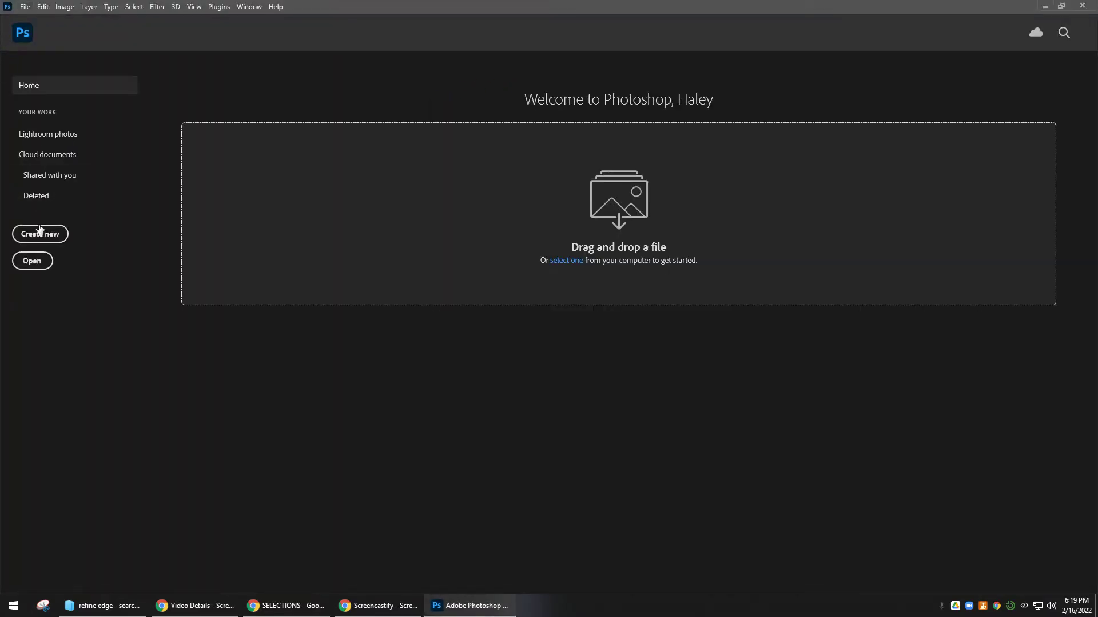
{"action": "left_click", "coordinate": [32, 261]}
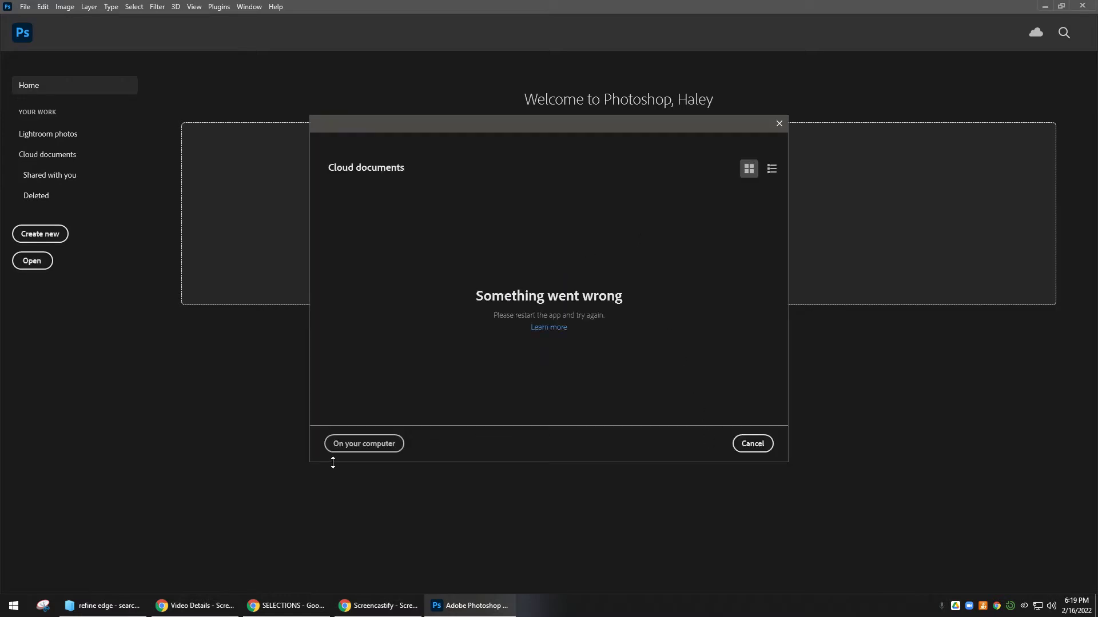
{"action": "left_click", "coordinate": [356, 446]}
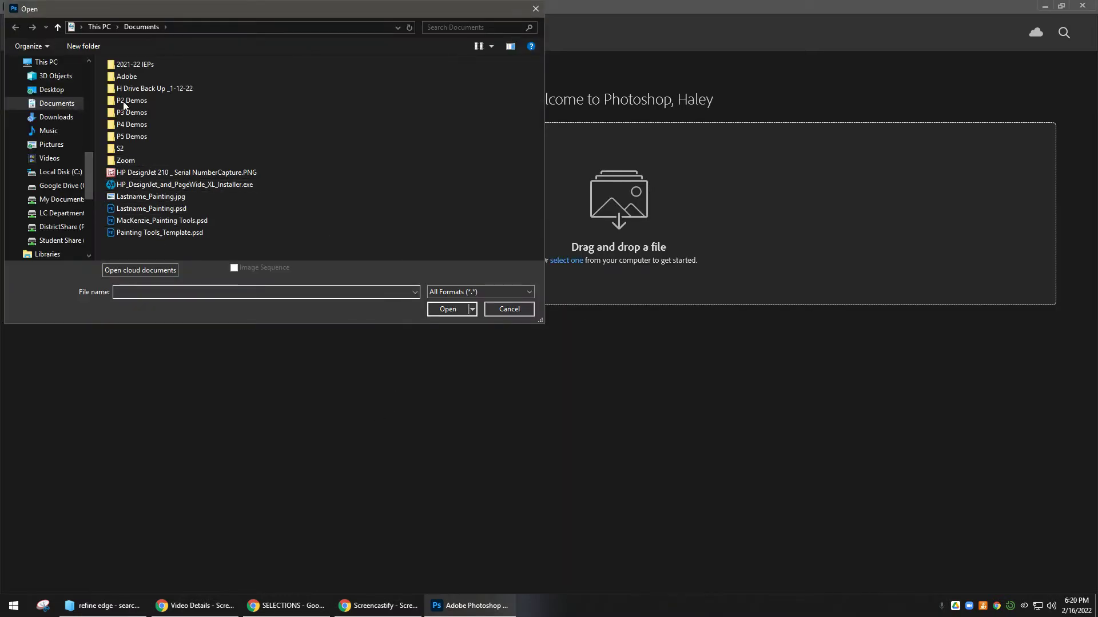
{"action": "left_click", "coordinate": [53, 90]}
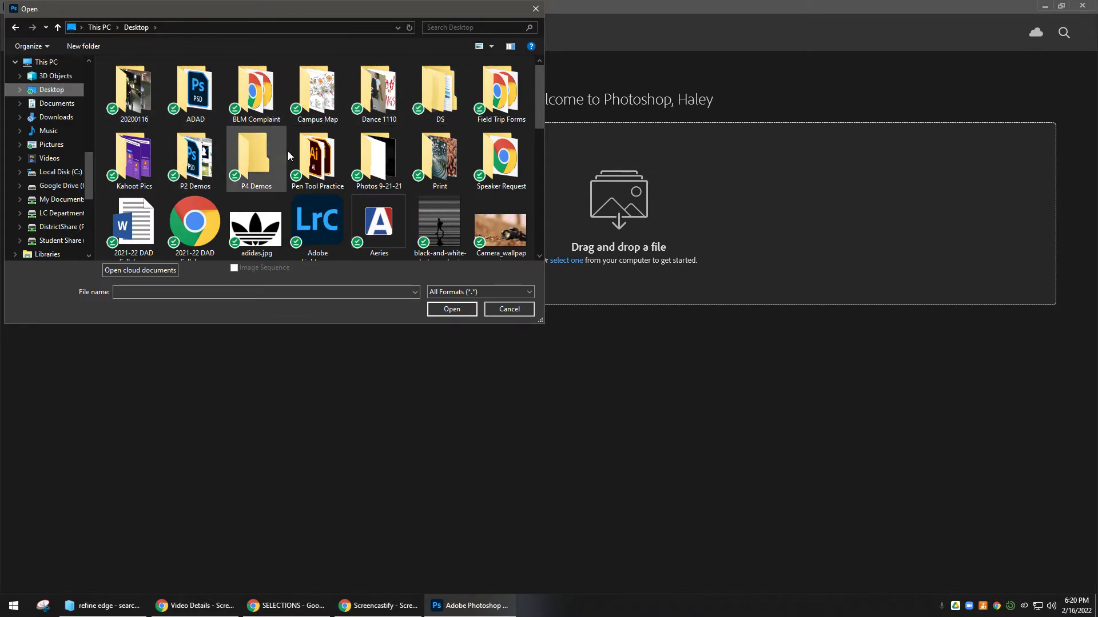
{"action": "left_click", "coordinate": [65, 189]}
{"action": "double_click", "coordinate": [127, 68]}
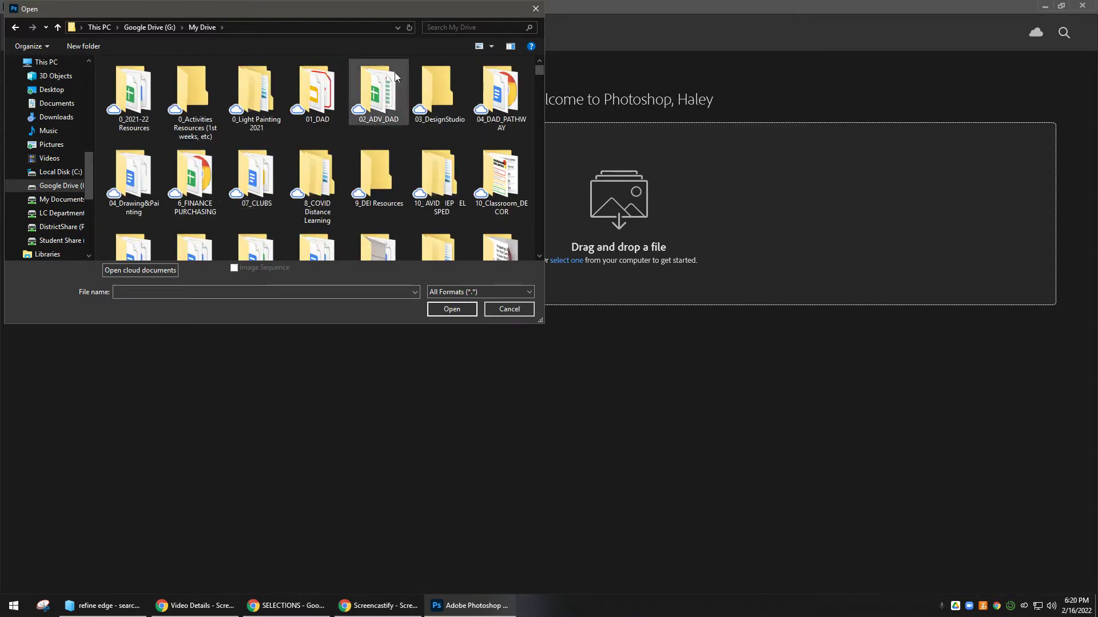
Open Lastname_SelectColorRange.jpg from 01_DAD, 3_Lessons (Materials Resources), 7_Selections, 4_Select Color Range.
{"action": "double_click", "coordinate": [325, 79]}
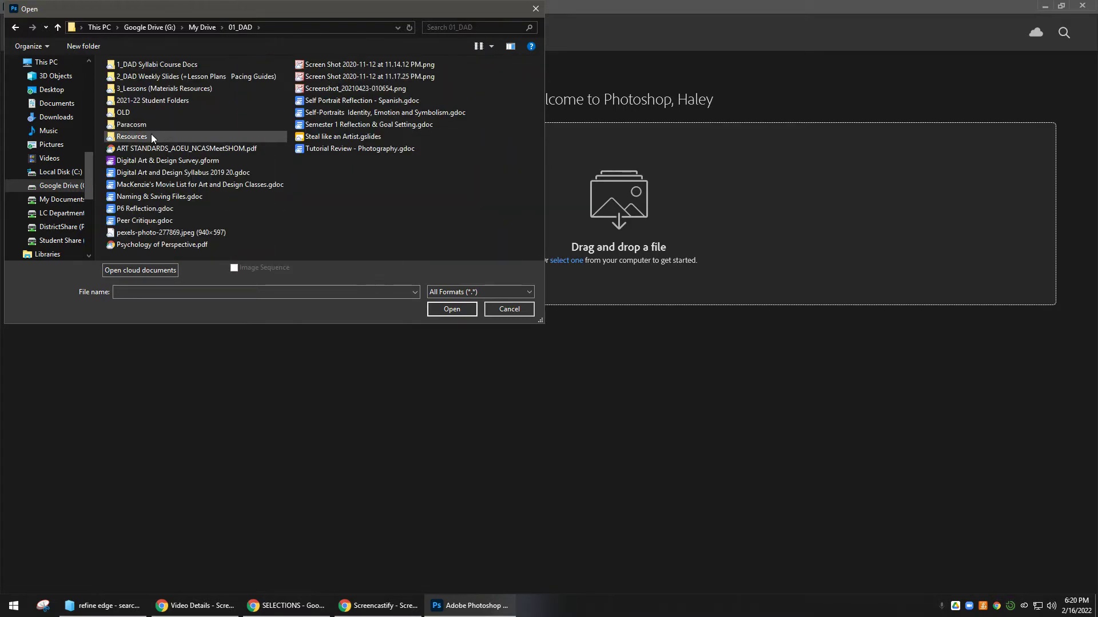
{"action": "double_click", "coordinate": [135, 88]}
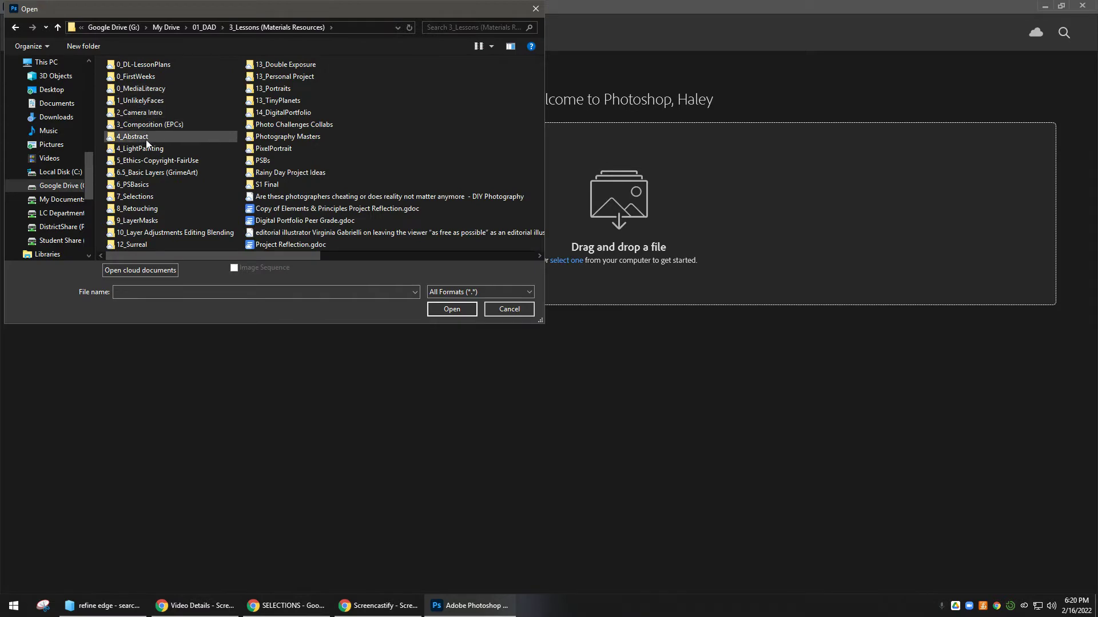
{"action": "scroll", "coordinate": [140, 188], "scroll_direction": "right", "scroll_amount": 3}
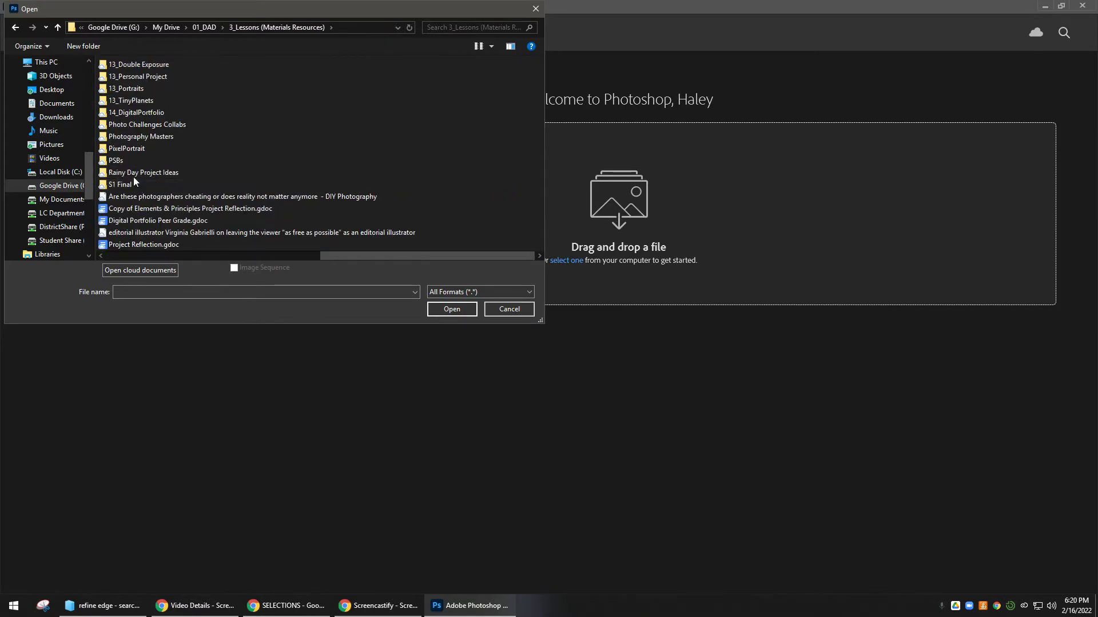
{"action": "scroll", "coordinate": [134, 172], "scroll_direction": "left", "scroll_amount": 3}
{"action": "double_click", "coordinate": [142, 193]}
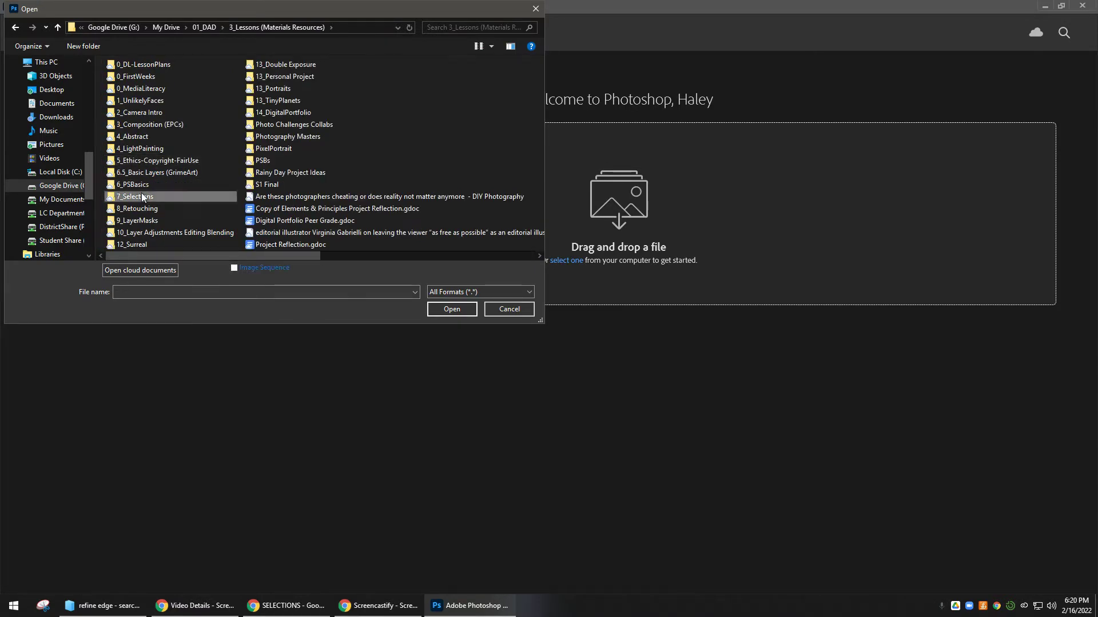
{"action": "double_click", "coordinate": [147, 112]}
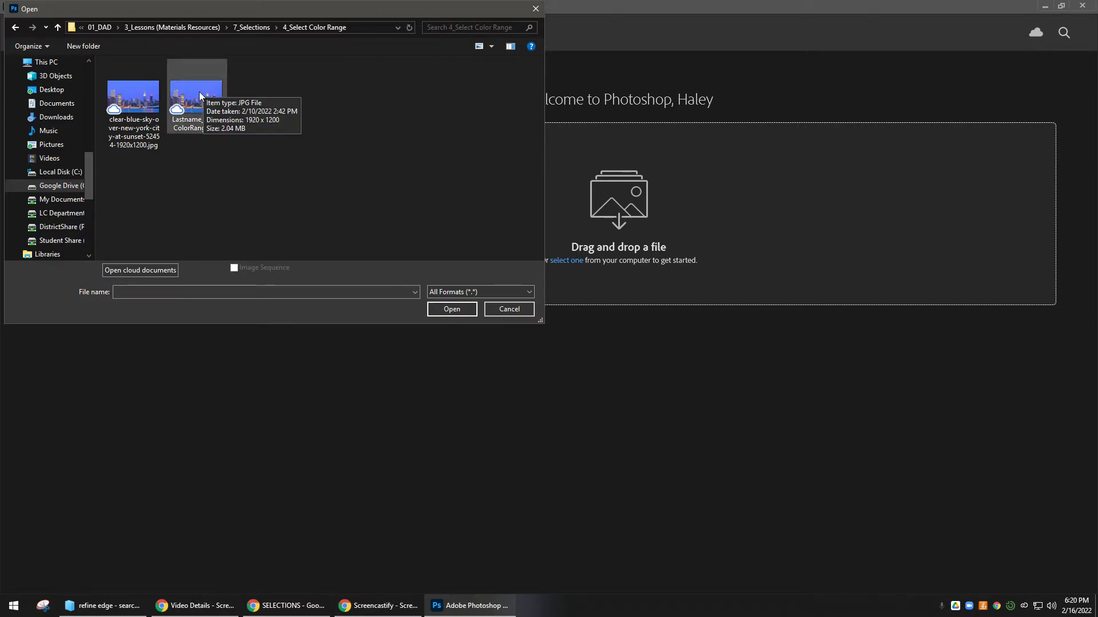
{"action": "left_click", "coordinate": [214, 95]}
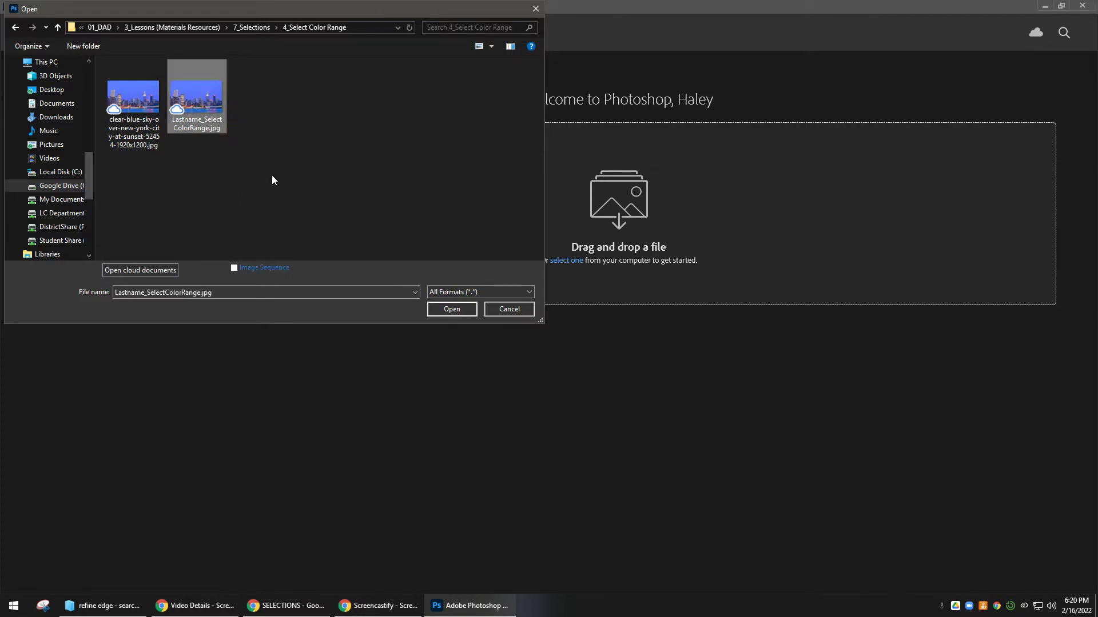
{"action": "left_click", "coordinate": [451, 309]}
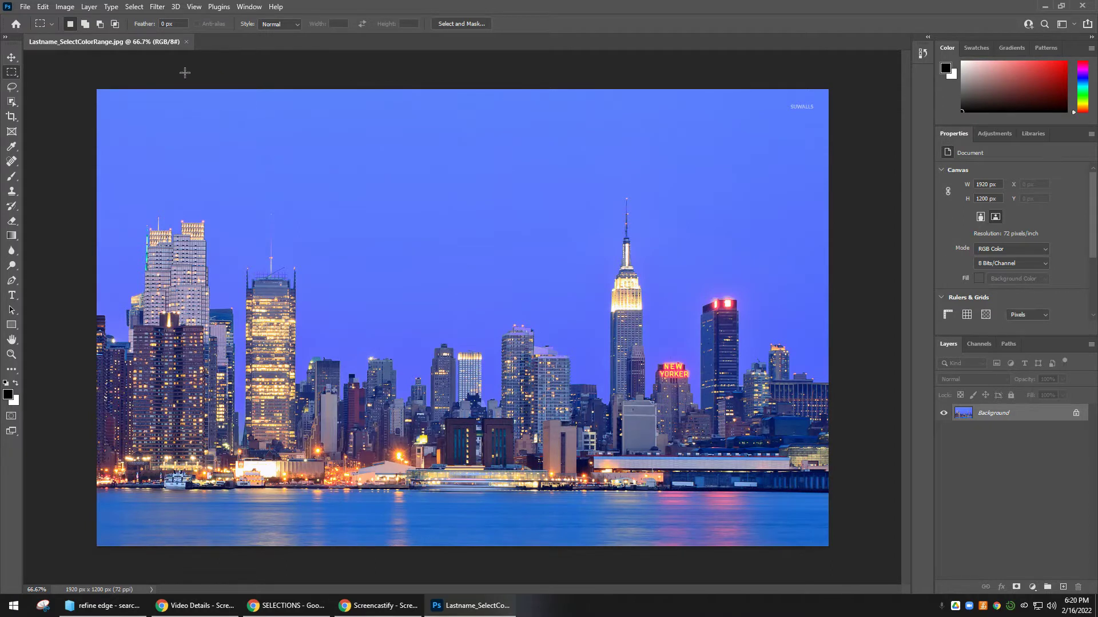
Start a Color Range selection on the skyline photo and move its dialog away from the middle of the image.
{"action": "left_click", "coordinate": [135, 6]}
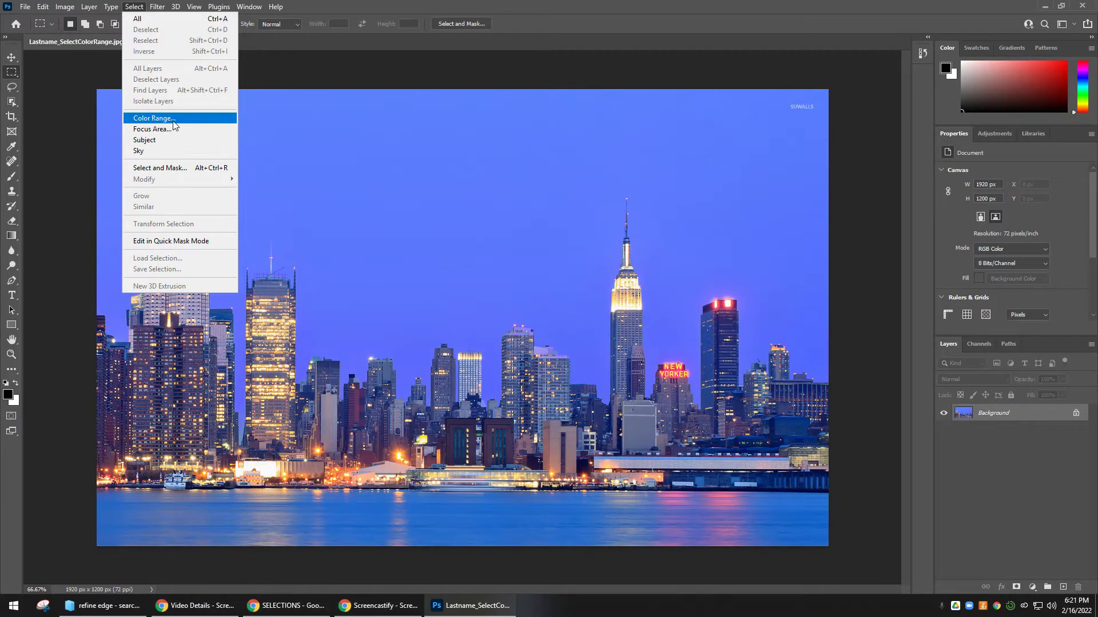
{"action": "left_click", "coordinate": [177, 118]}
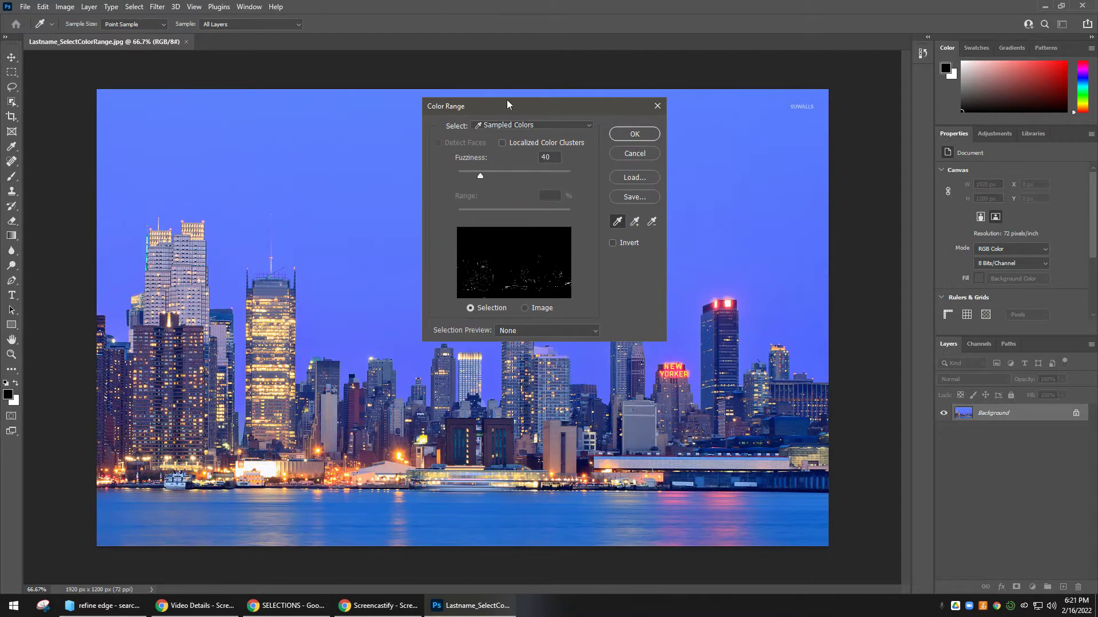
{"action": "left_click_drag", "start_coordinate": [506, 101], "coordinate": [709, 71]}
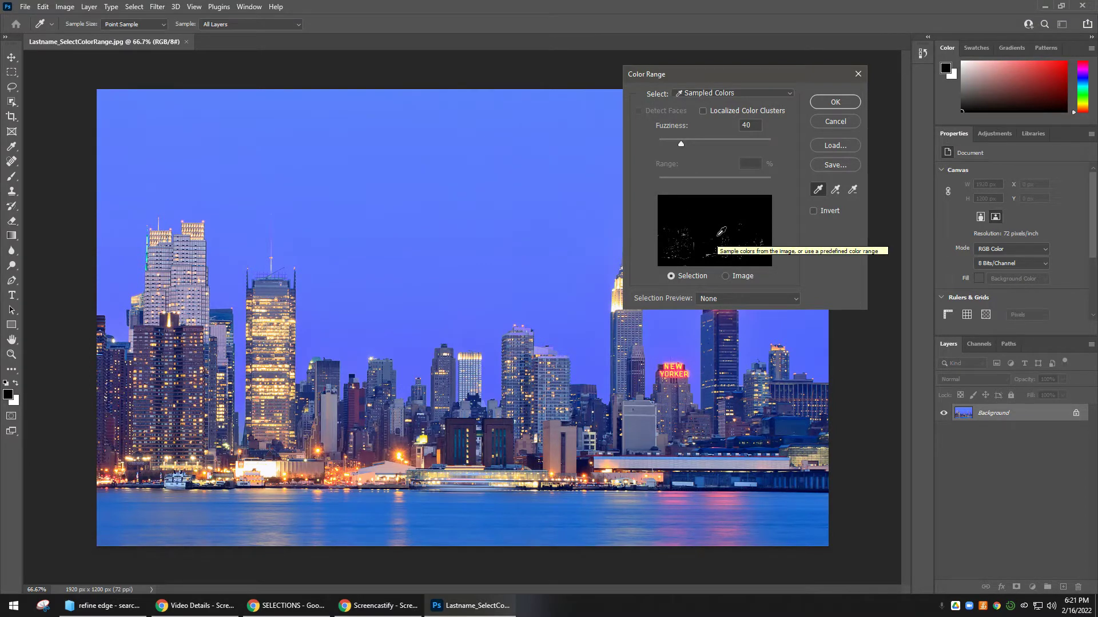
Try the Skin Tones, Reds, Blues, Highlights and Shadows presets for the color range and return to Sampled Colors.
{"action": "left_click", "coordinate": [708, 93]}
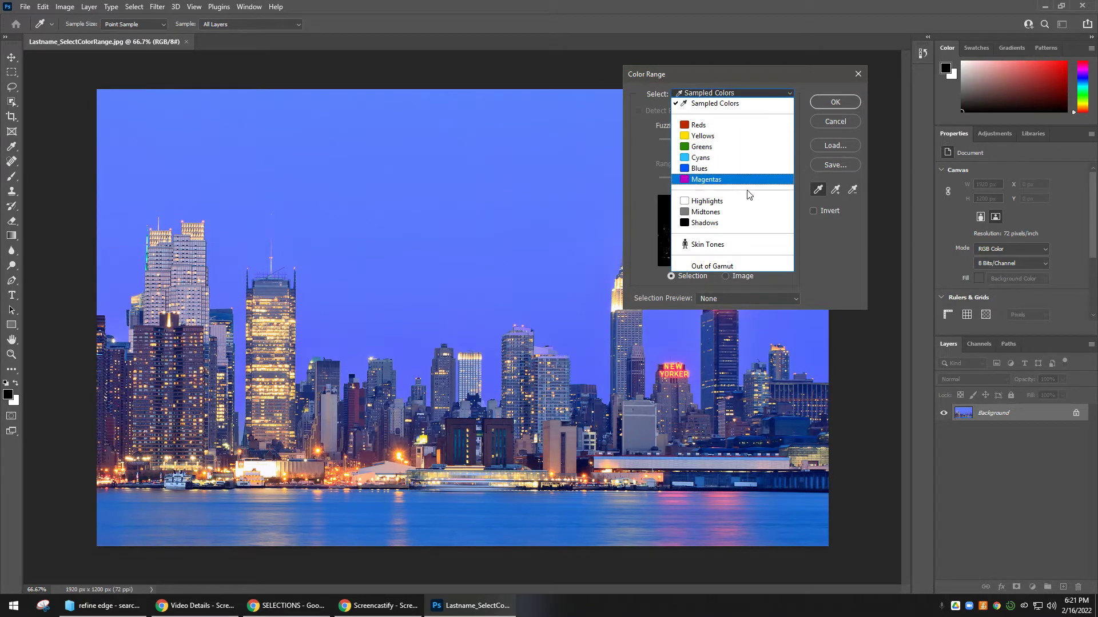
{"action": "left_click", "coordinate": [748, 245]}
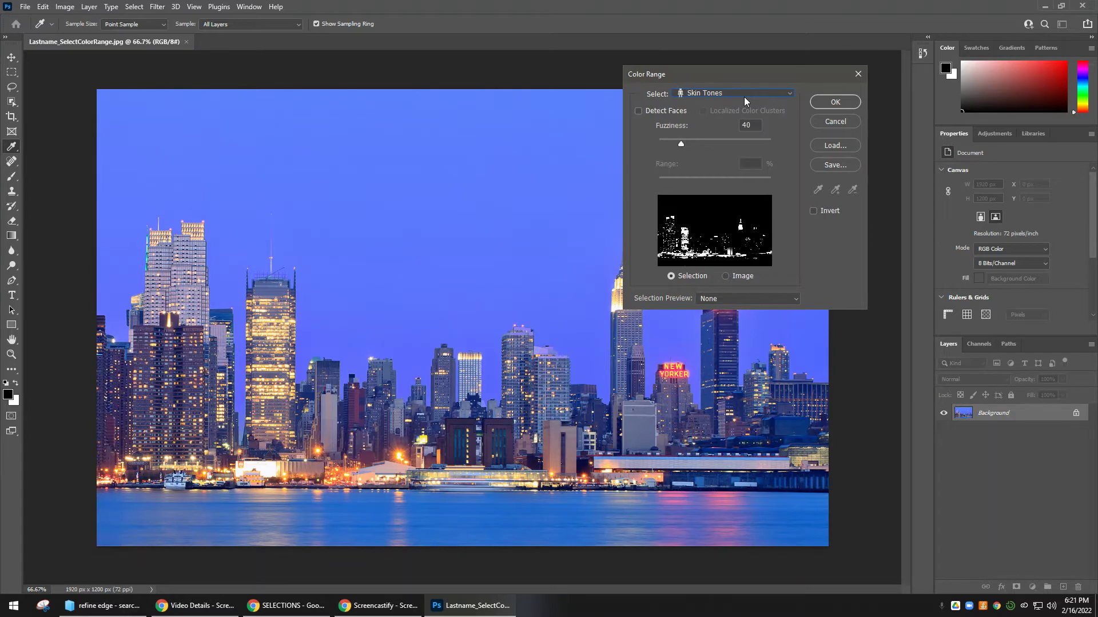
{"action": "left_click", "coordinate": [744, 96]}
{"action": "left_click", "coordinate": [737, 122]}
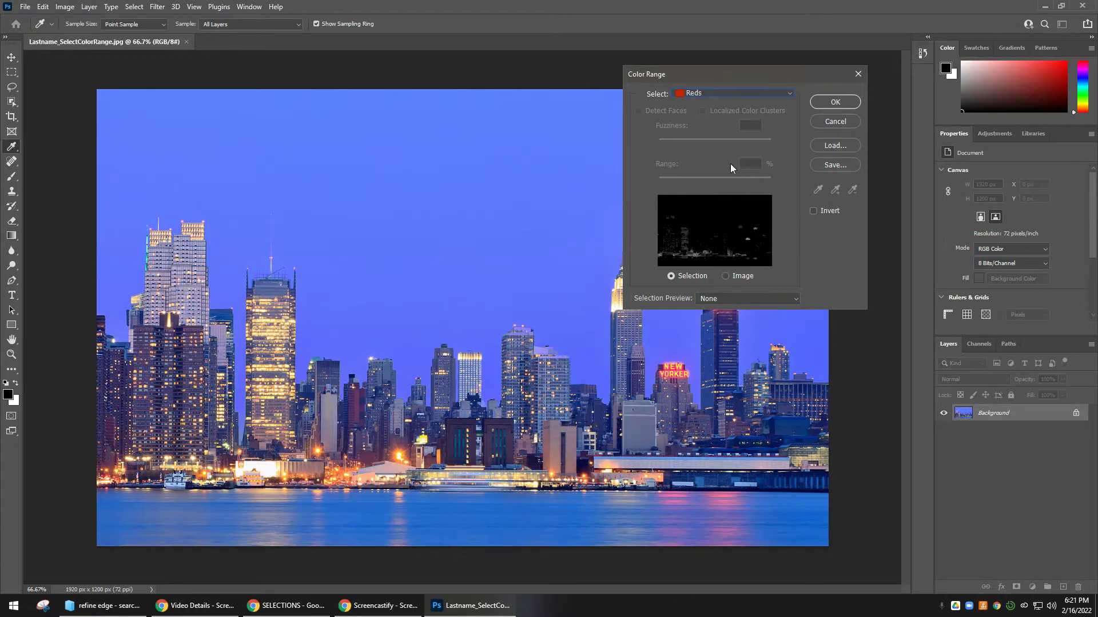
{"action": "left_click", "coordinate": [726, 94]}
{"action": "left_click", "coordinate": [711, 164]}
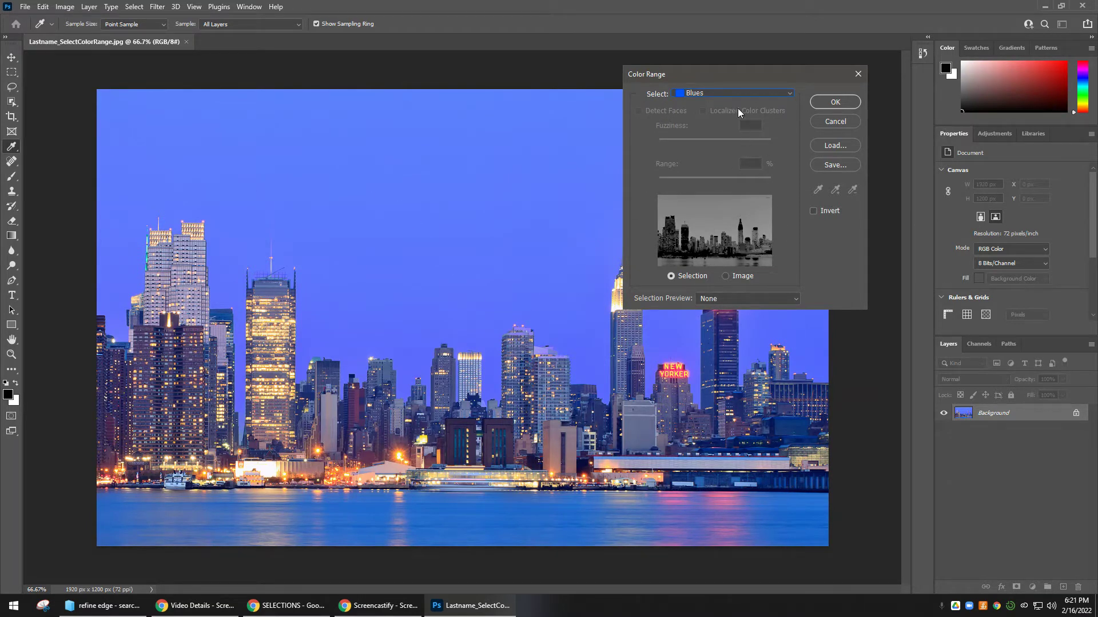
{"action": "left_click", "coordinate": [736, 93]}
{"action": "left_click", "coordinate": [732, 203]}
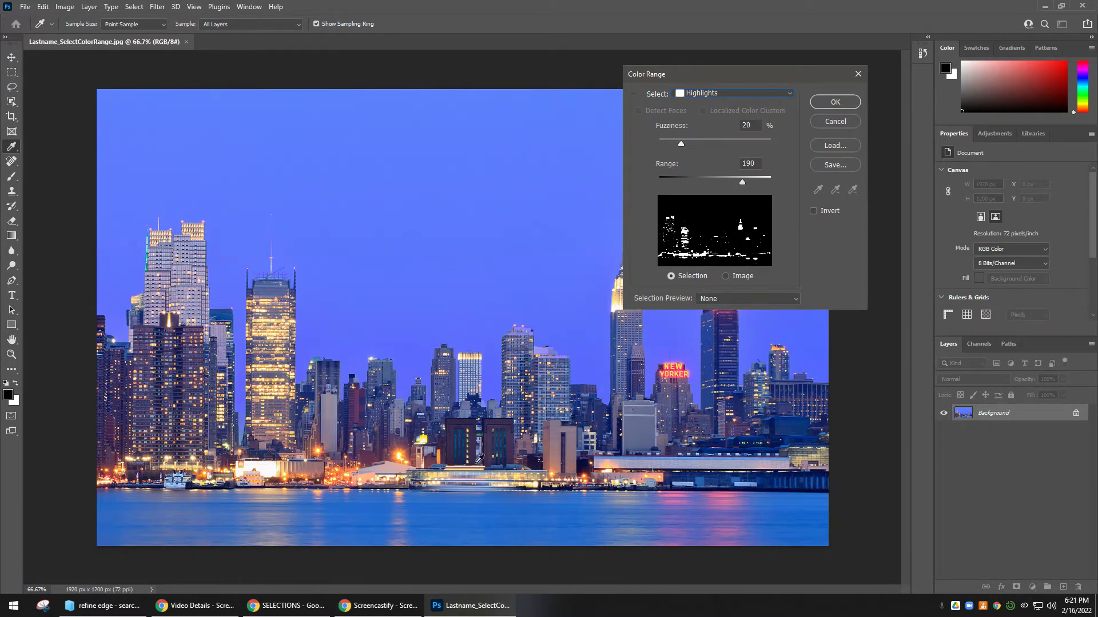
{"action": "left_click", "coordinate": [721, 92]}
{"action": "left_click", "coordinate": [702, 219]}
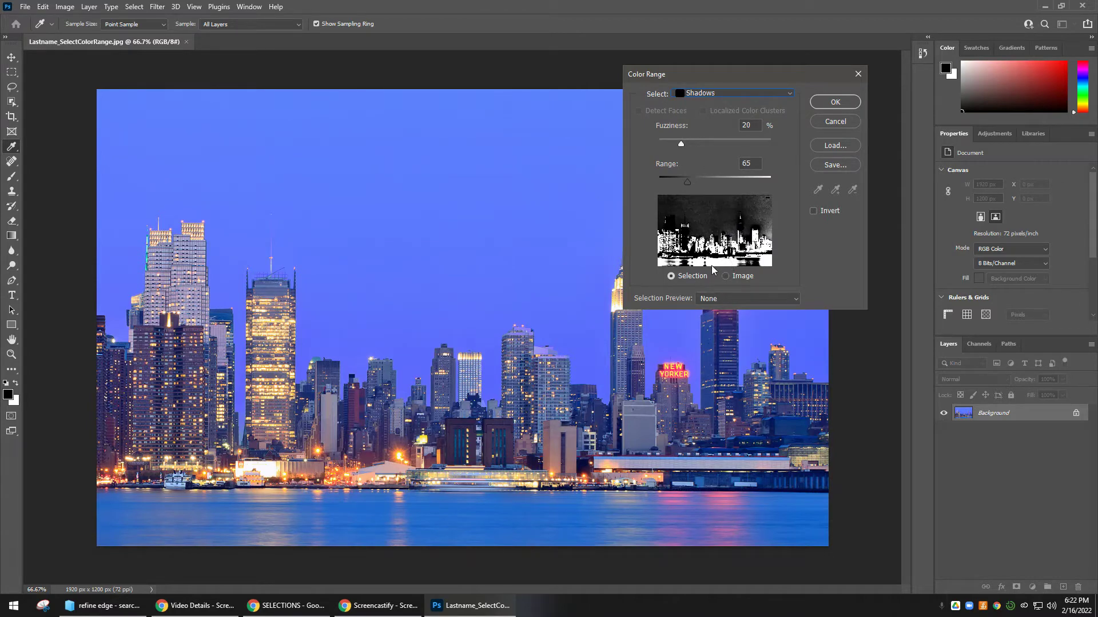
{"action": "left_click", "coordinate": [728, 93]}
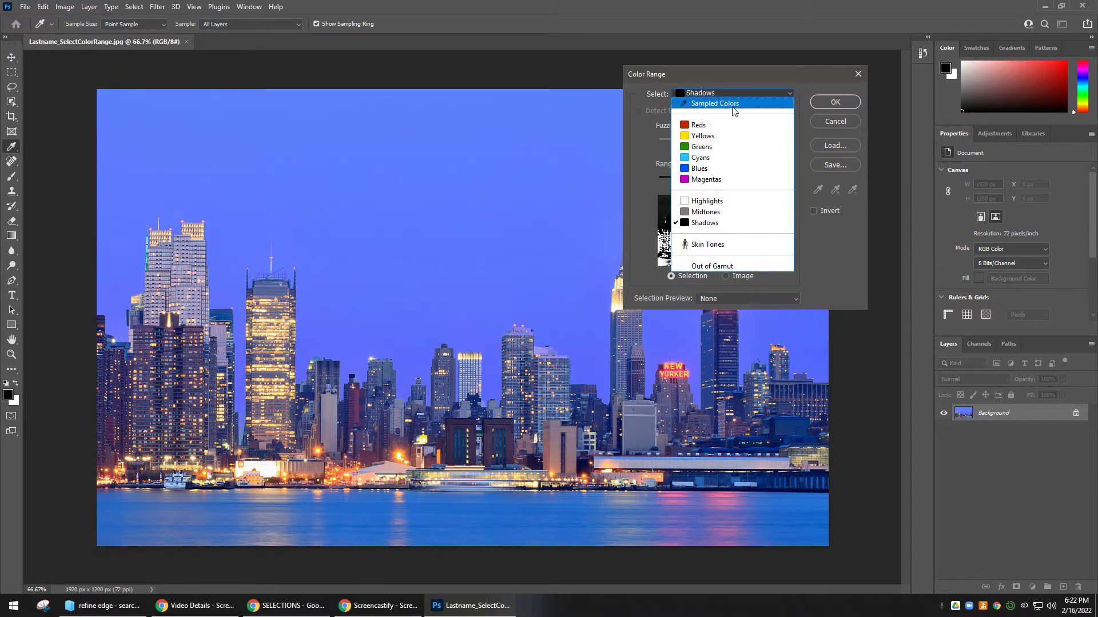
{"action": "left_click", "coordinate": [700, 106]}
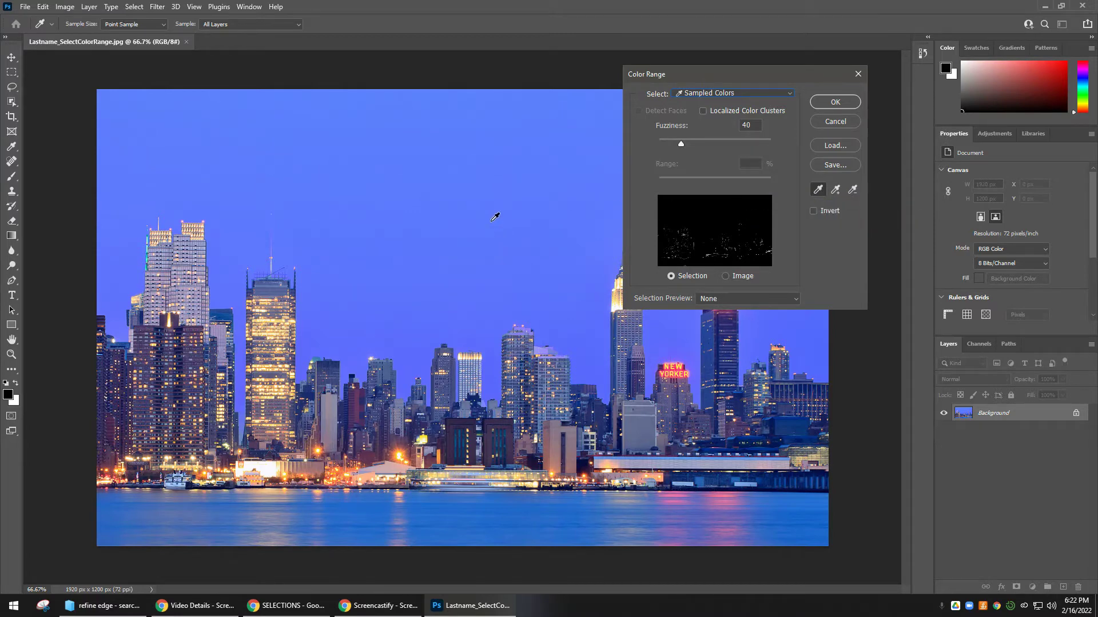
Select the sky by sampling its blue in Color Range, adding samples from just above the skyline and from the upper sky.
{"action": "left_click", "coordinate": [495, 217]}
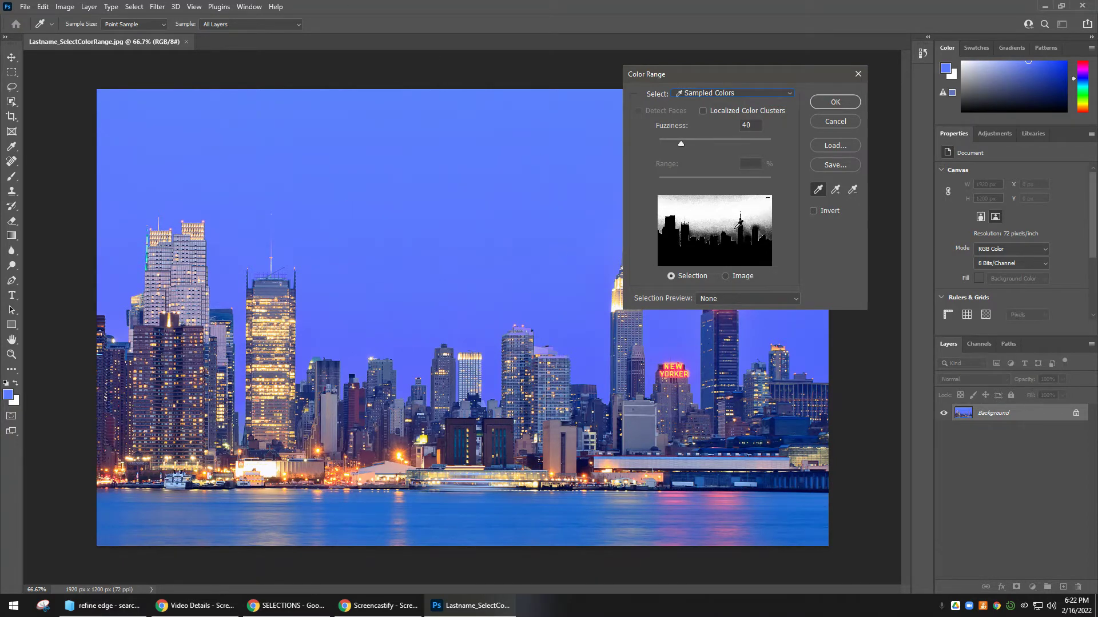
{"action": "left_click", "coordinate": [835, 192]}
{"action": "left_click", "coordinate": [575, 317]}
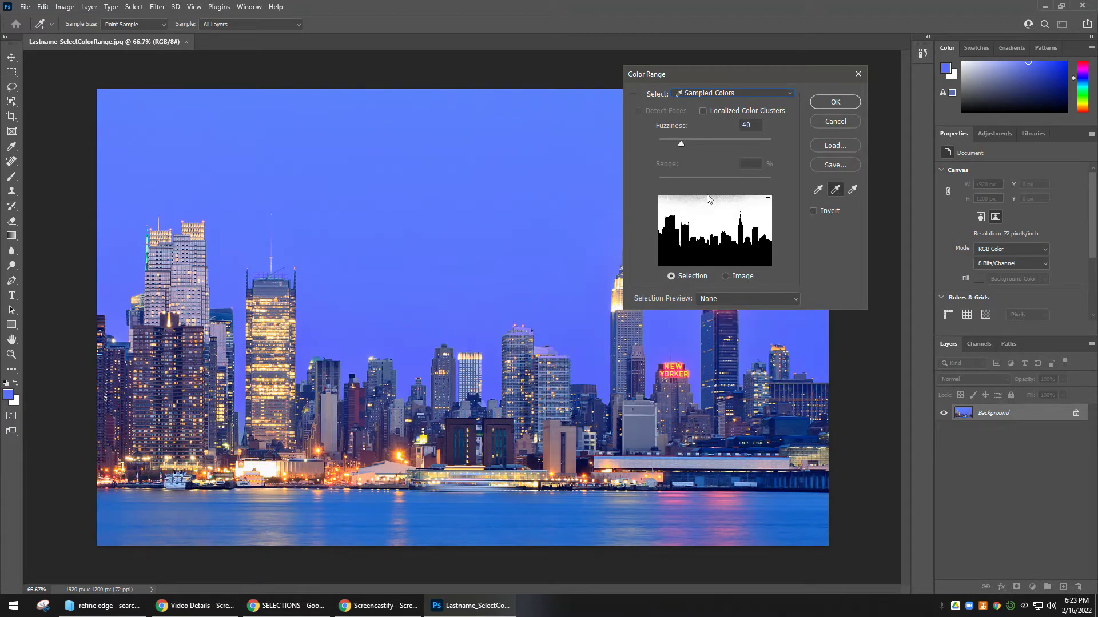
{"action": "left_click", "coordinate": [544, 107]}
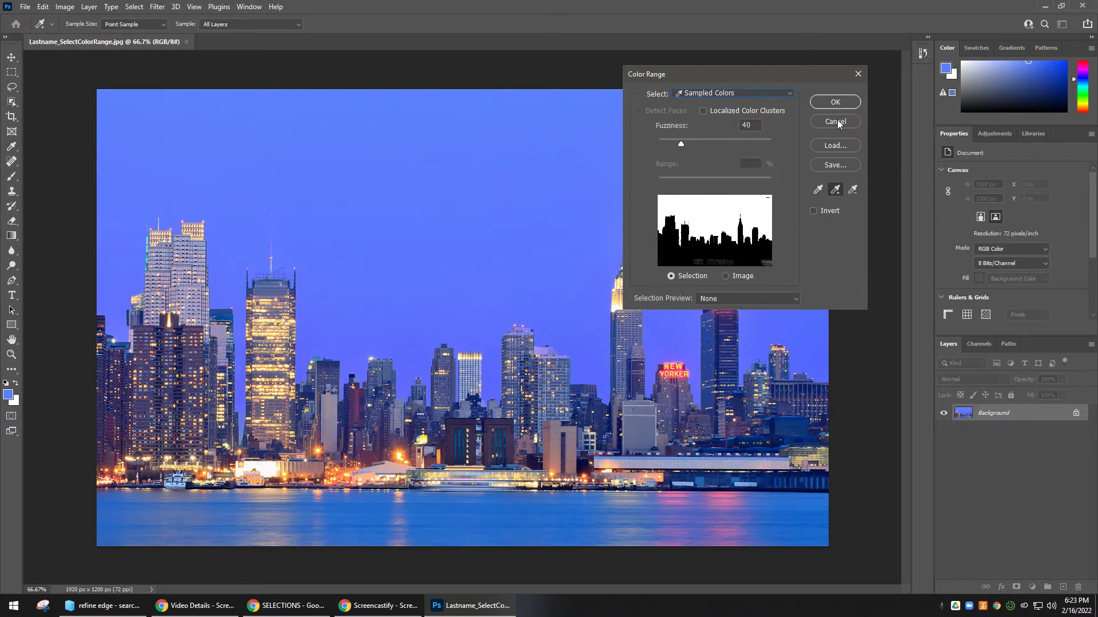
{"action": "left_click", "coordinate": [845, 104]}
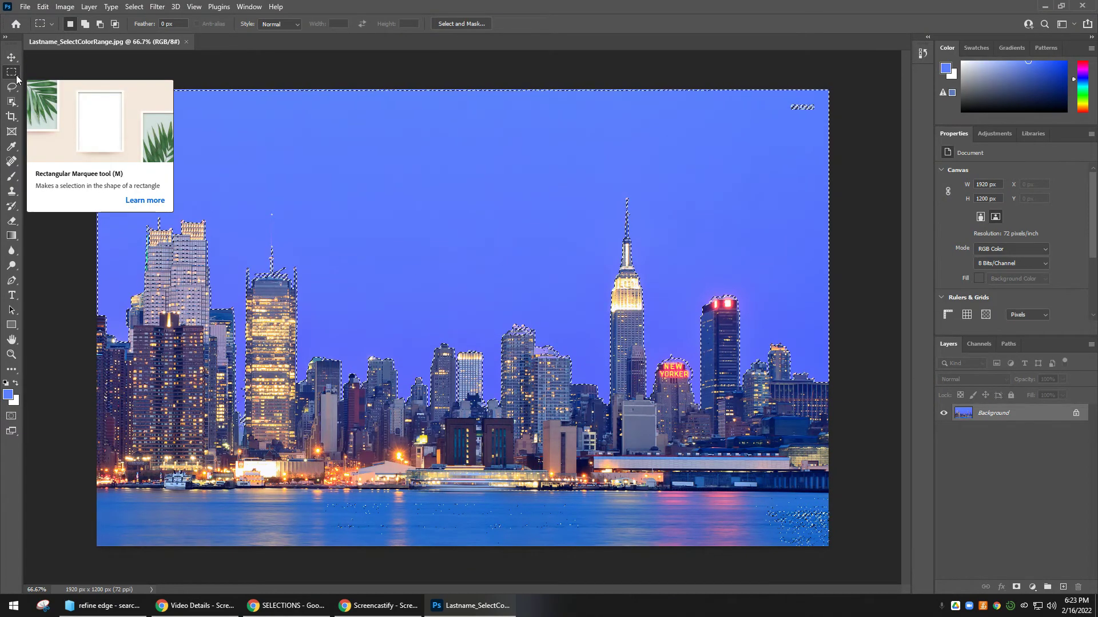
Subtract the water area along the photo's lower edge from the selection with the Rectangular Marquee tool.
{"action": "left_click", "coordinate": [100, 25]}
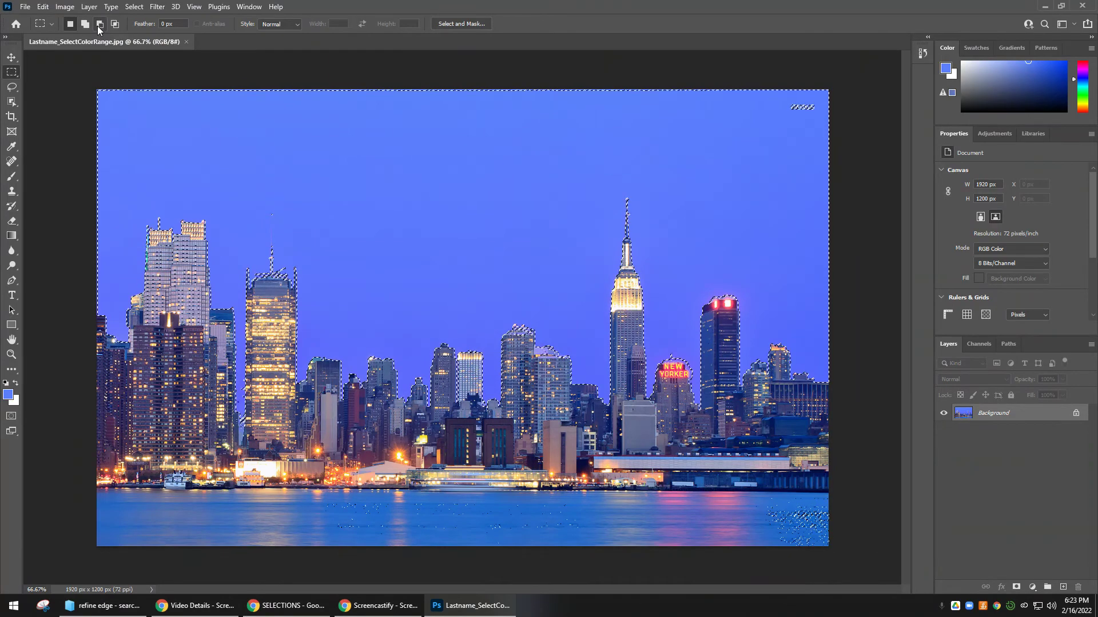
{"action": "left_click", "coordinate": [101, 25]}
{"action": "left_click_drag", "start_coordinate": [96, 487], "coordinate": [836, 546]}
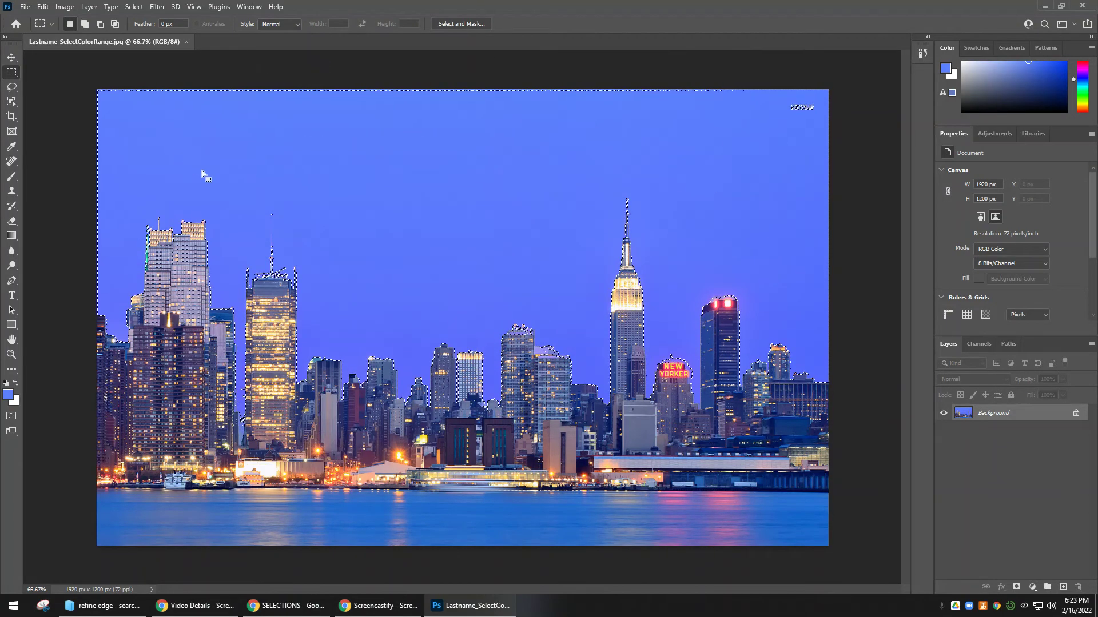
Try subtracting and adding small rectangles around the stray spot above the antenna of the tall lit tower.
{"action": "left_click_drag", "start_coordinate": [266, 204], "coordinate": [280, 227]}
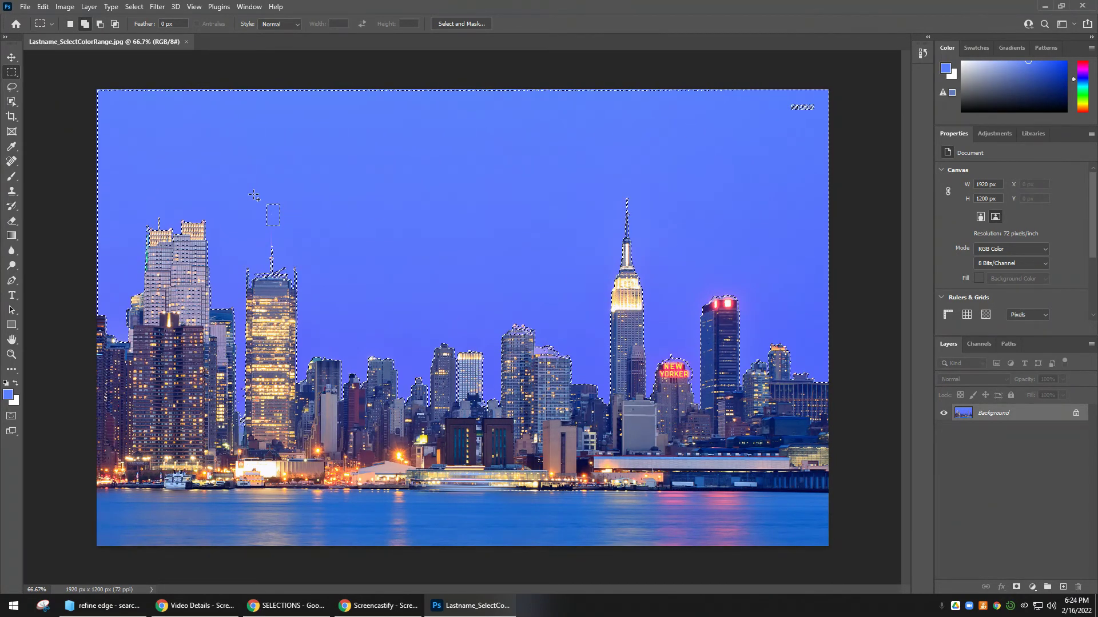
{"action": "left_click_drag", "start_coordinate": [253, 194], "coordinate": [293, 234]}
{"action": "left_click_drag", "start_coordinate": [262, 198], "coordinate": [288, 245]}
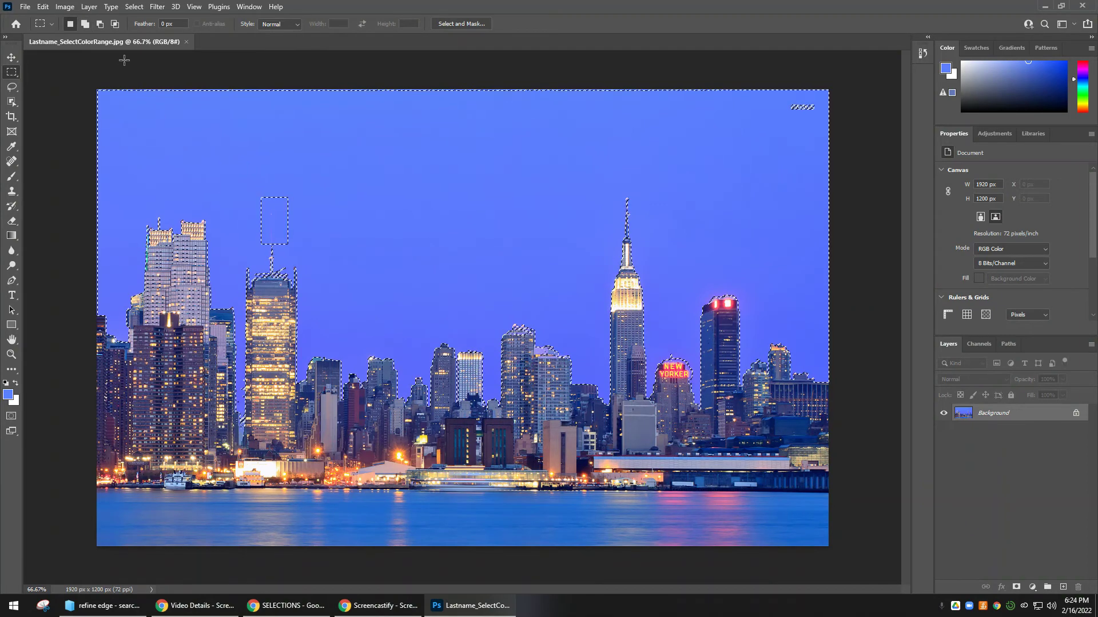
Add the area above the lit tower's antenna and the watermark in the sky's upper corner to the selection using rectangular marquees.
{"action": "left_click", "coordinate": [85, 23]}
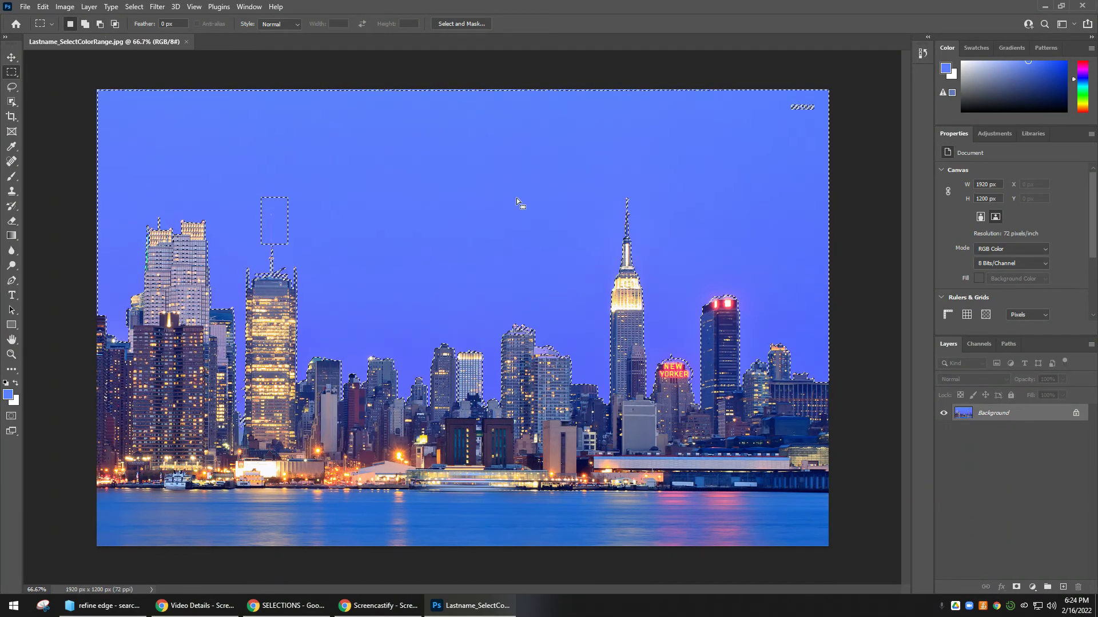
{"action": "left_click_drag", "start_coordinate": [257, 192], "coordinate": [296, 249]}
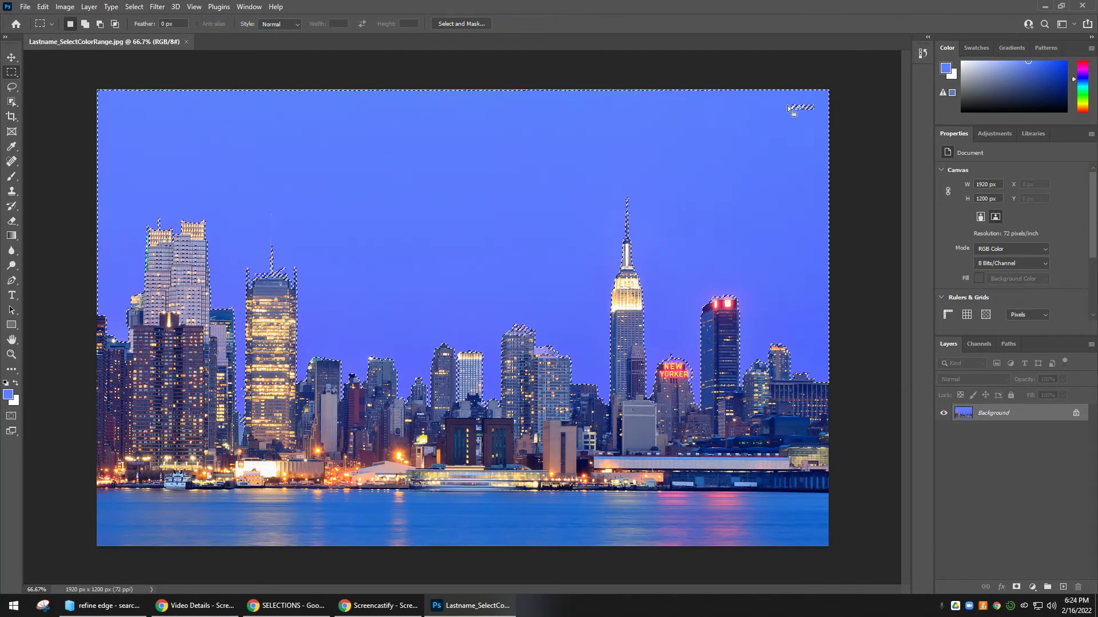
{"action": "left_click_drag", "start_coordinate": [781, 96], "coordinate": [819, 120]}
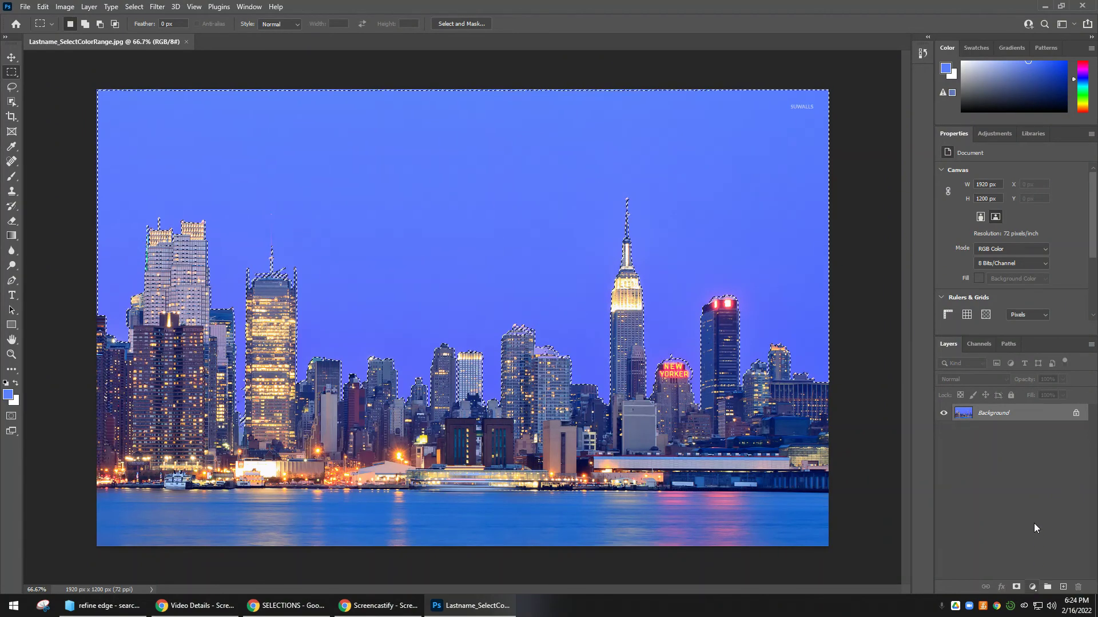
Add a Gradient fill layer over the selected sky using a pink-to-orange preset from the Pinks group.
{"action": "left_click", "coordinate": [1032, 589]}
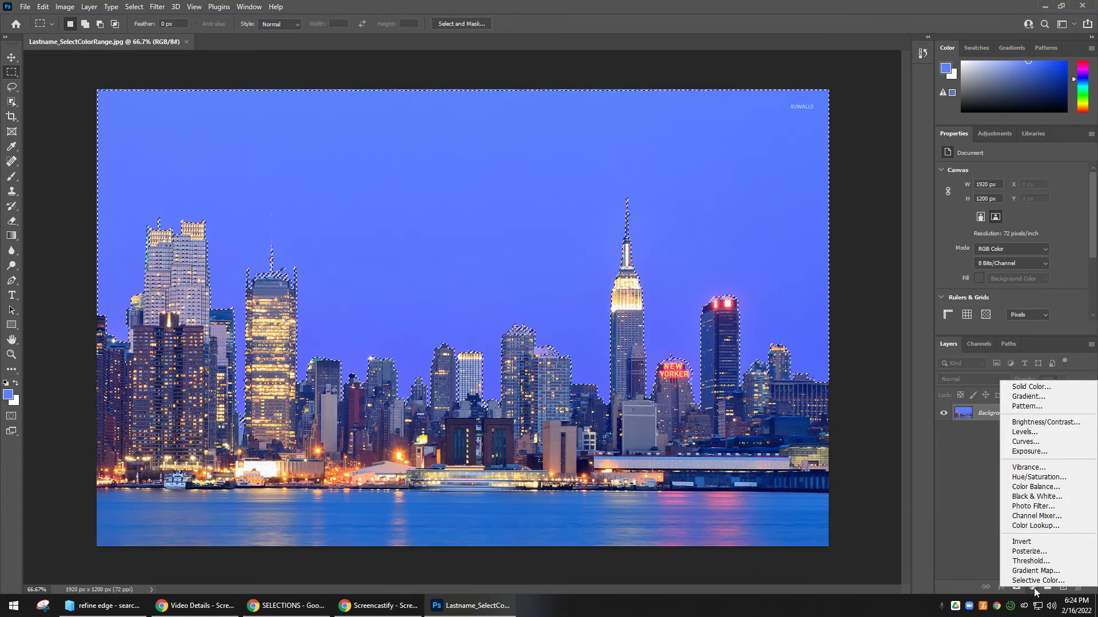
{"action": "left_click", "coordinate": [1058, 398]}
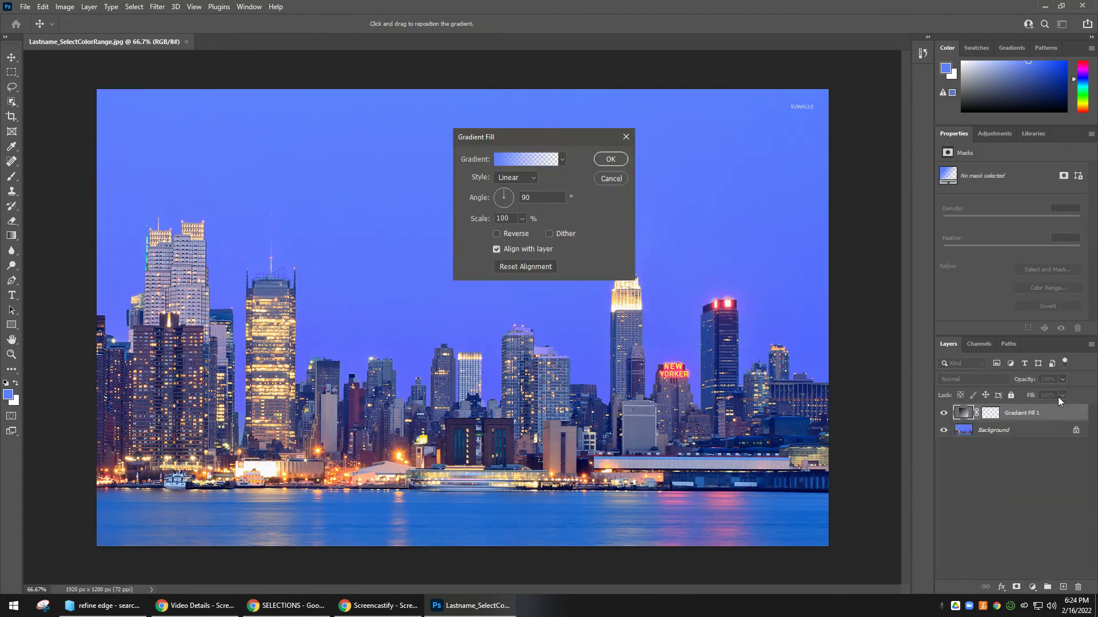
{"action": "left_click", "coordinate": [562, 160]}
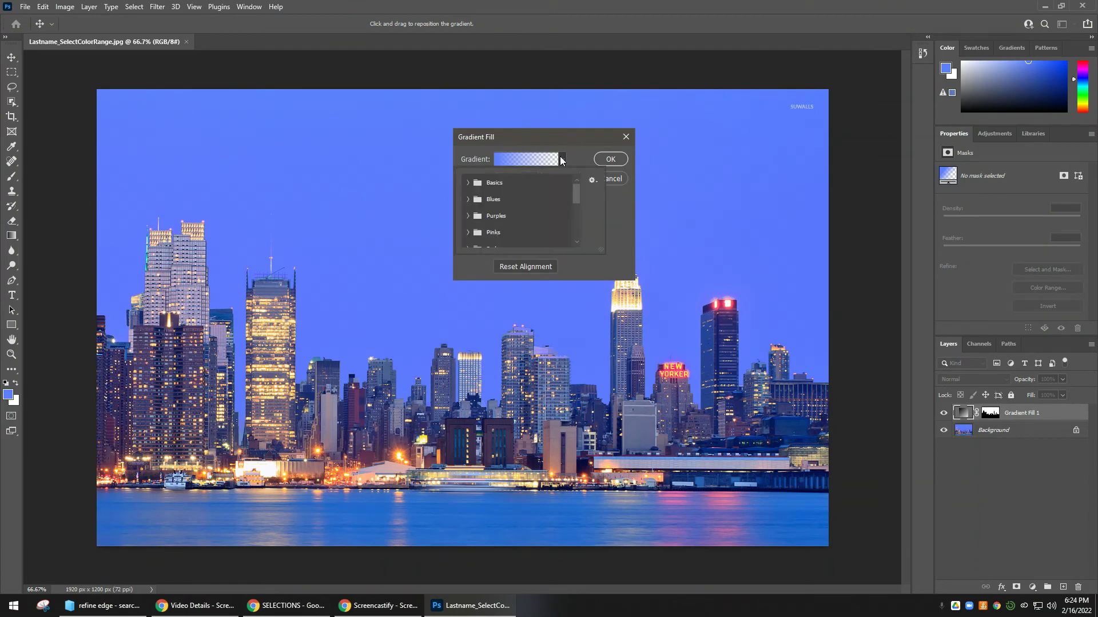
{"action": "left_click", "coordinate": [468, 232]}
{"action": "scroll", "coordinate": [499, 235], "scroll_direction": "down", "scroll_amount": 1}
{"action": "scroll", "coordinate": [499, 234], "scroll_direction": "up", "scroll_amount": 1}
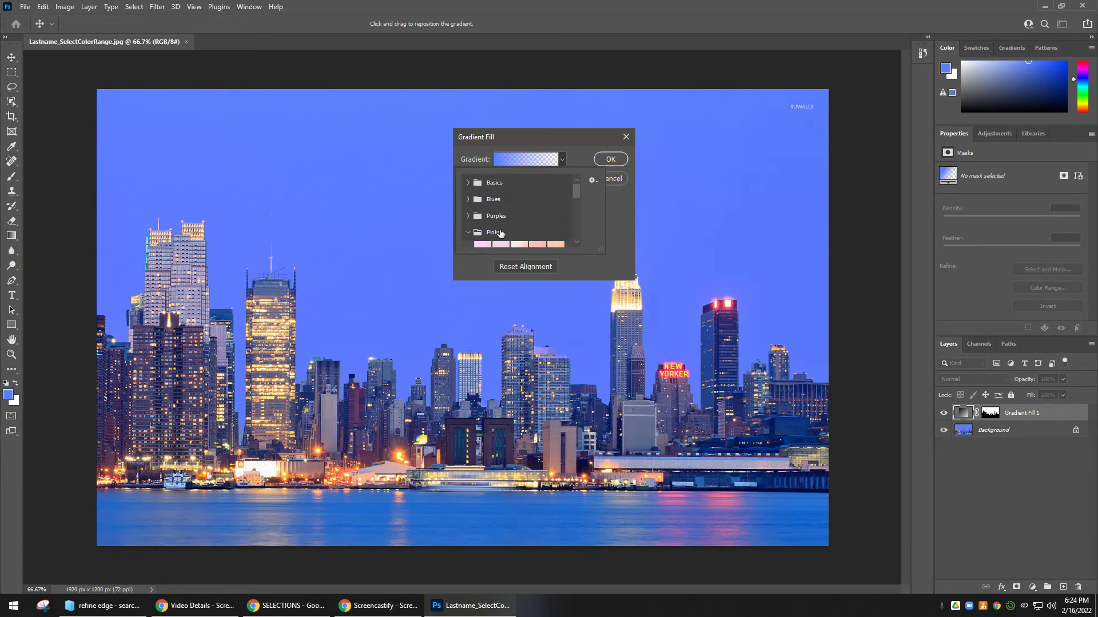
{"action": "scroll", "coordinate": [508, 237], "scroll_direction": "down", "scroll_amount": 4}
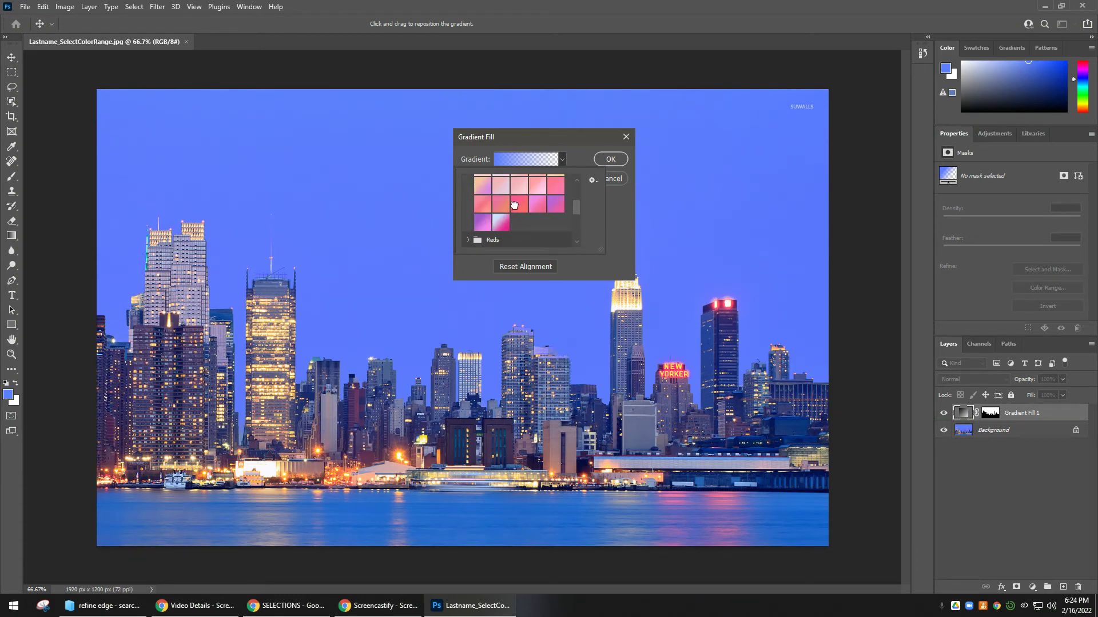
{"action": "left_click", "coordinate": [514, 206]}
{"action": "left_click_drag", "start_coordinate": [568, 139], "coordinate": [796, 90]}
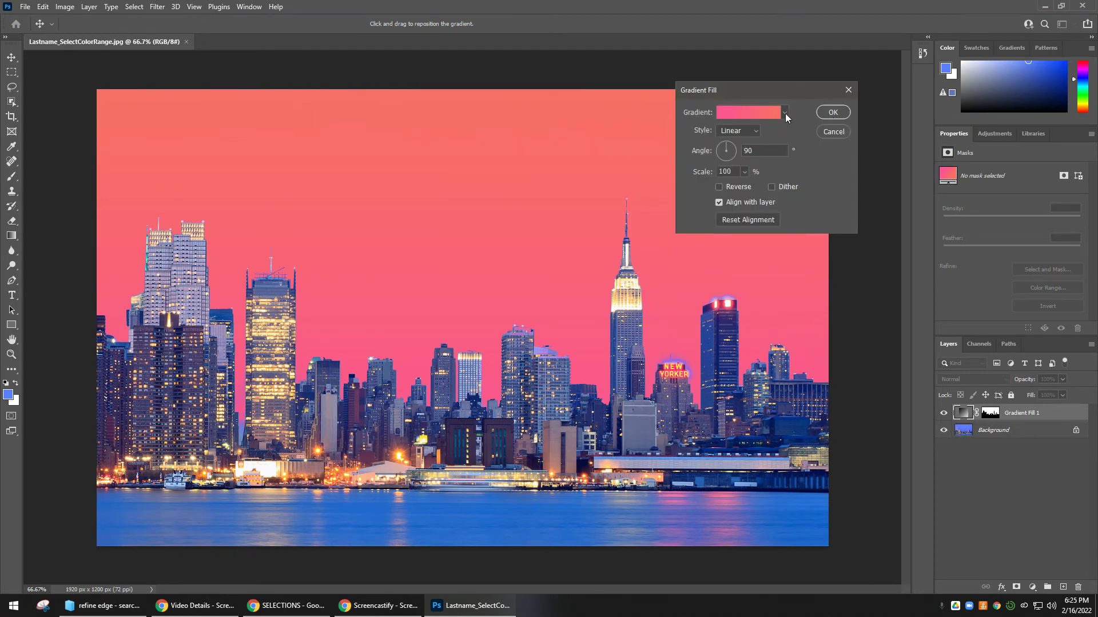
Try the Radial and Angle styles on the sky's gradient fill.
{"action": "left_click", "coordinate": [743, 130]}
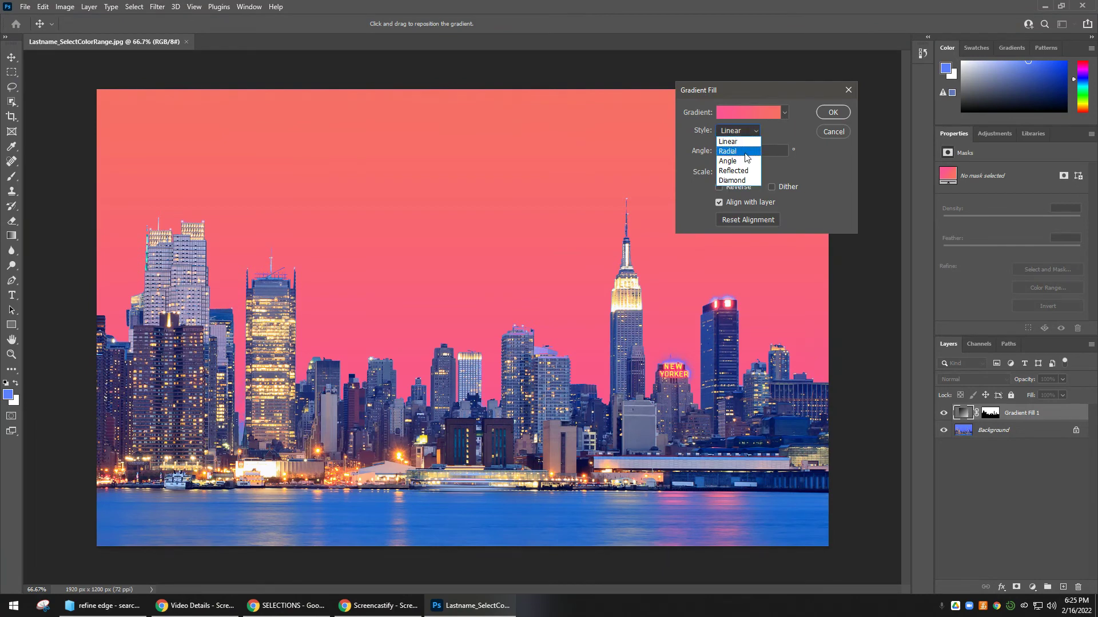
{"action": "left_click", "coordinate": [745, 152]}
{"action": "left_click", "coordinate": [745, 136]}
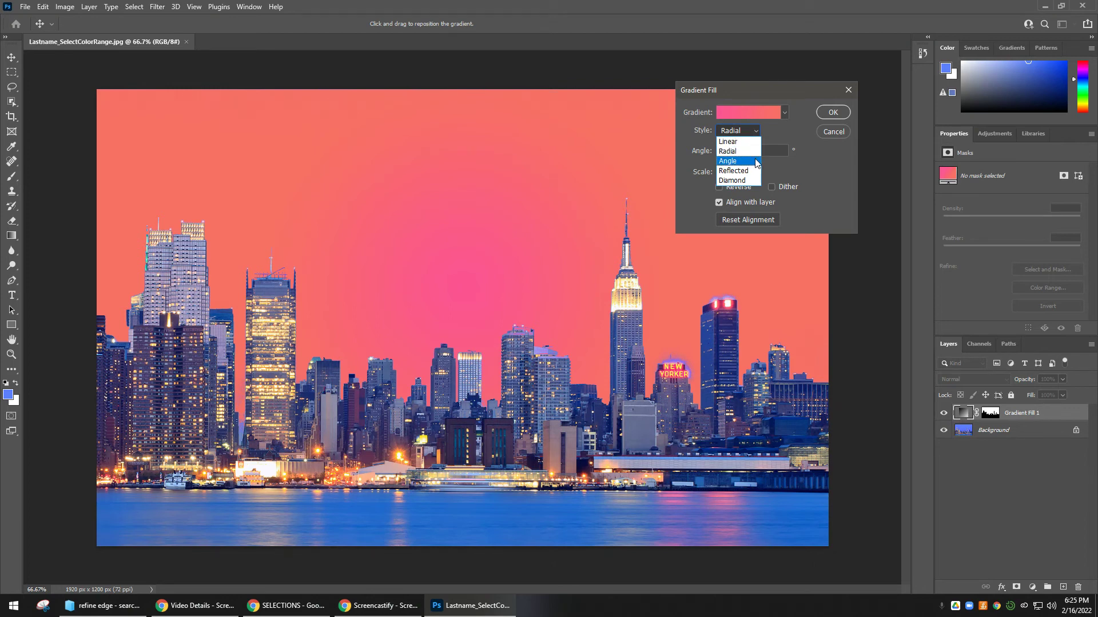
{"action": "left_click", "coordinate": [755, 164]}
Set the sky gradient's style to Reflected and apply the gradient fill.
{"action": "left_click", "coordinate": [749, 133]}
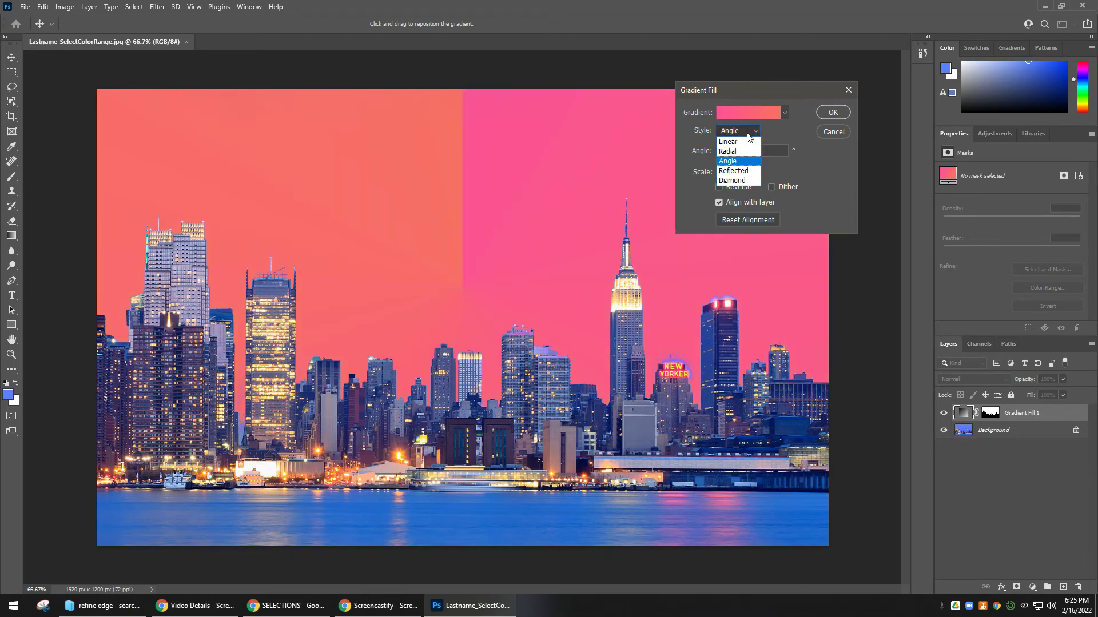
{"action": "left_click", "coordinate": [749, 169]}
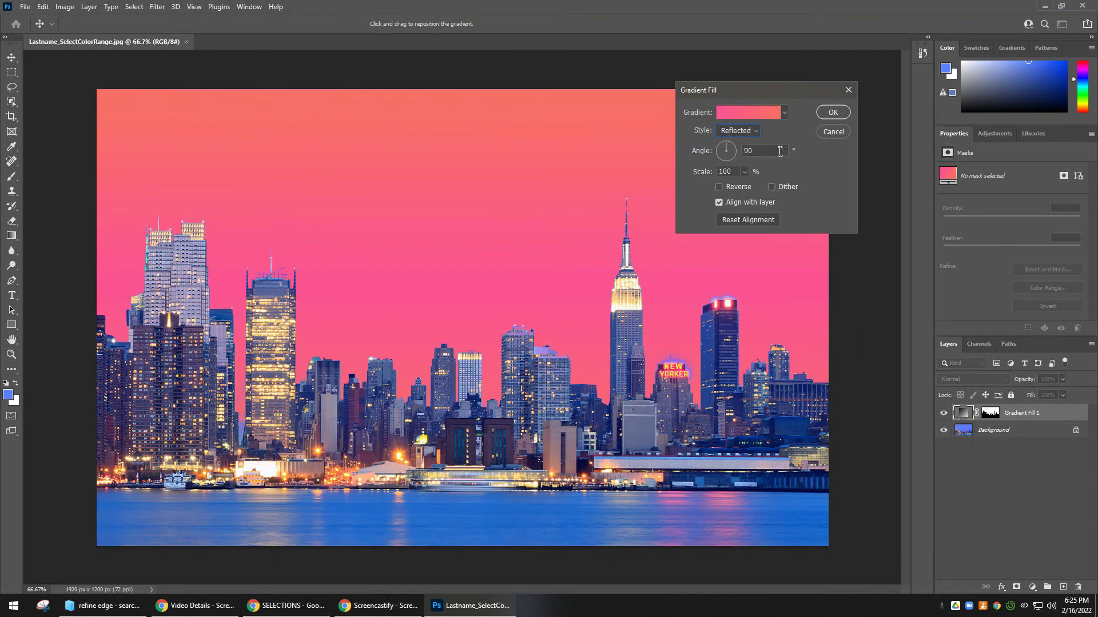
{"action": "left_click", "coordinate": [831, 113]}
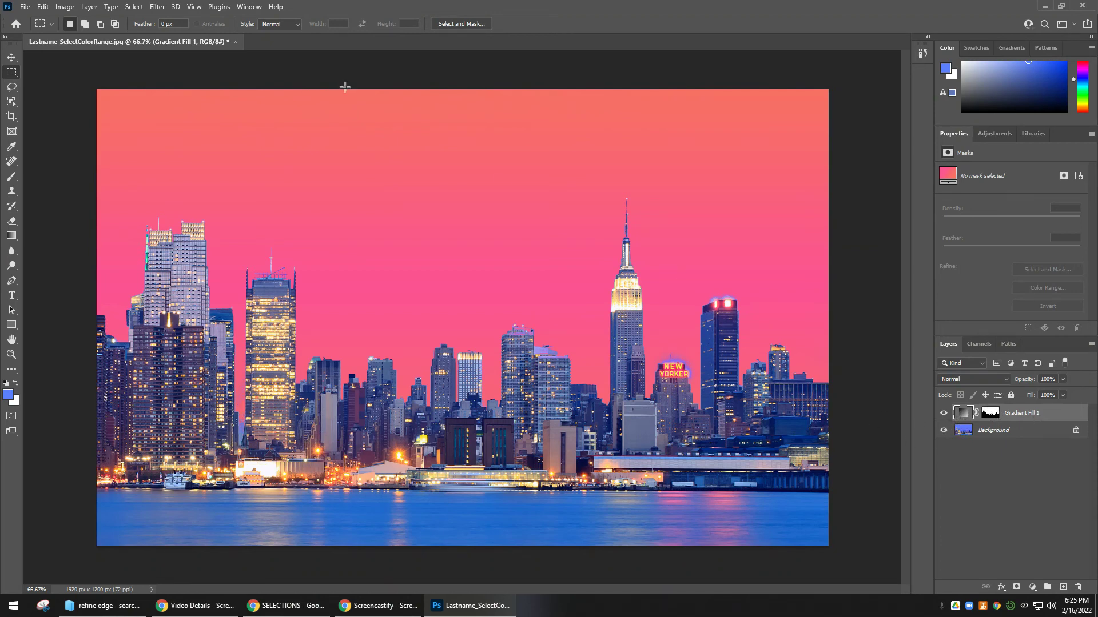
{"action": "left_click", "coordinate": [140, 6]}
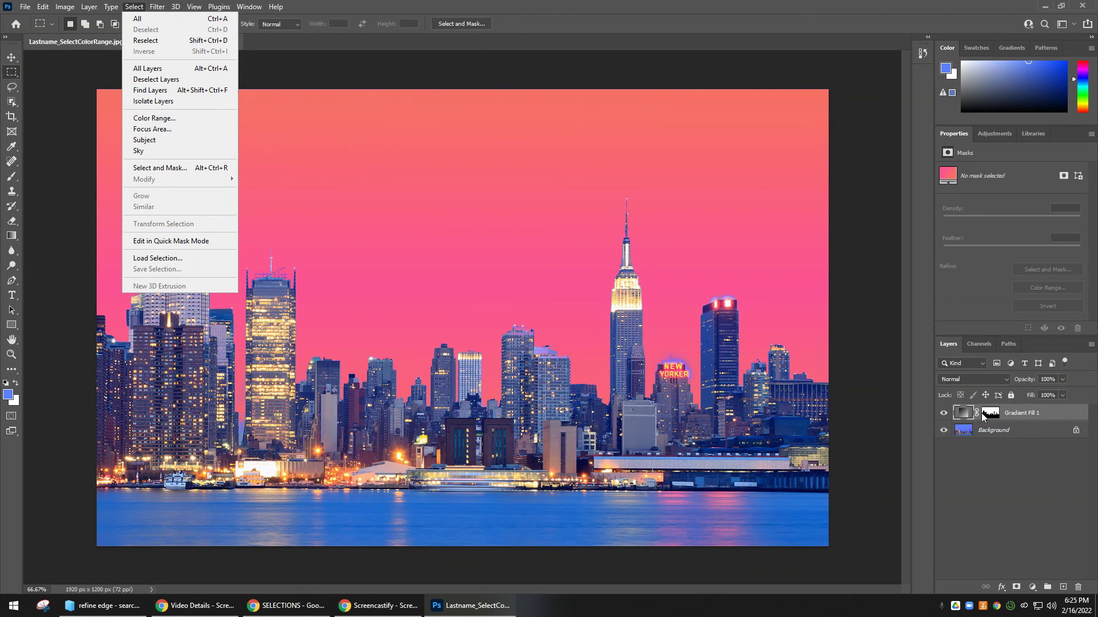
{"action": "left_click", "coordinate": [1032, 587]}
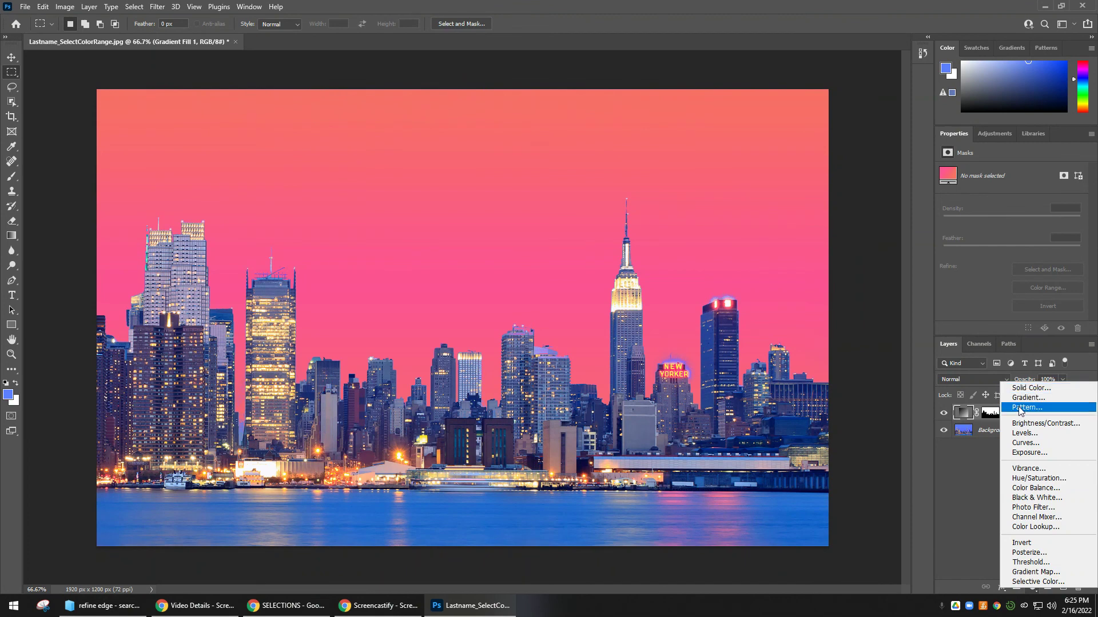
{"action": "left_click", "coordinate": [961, 474]}
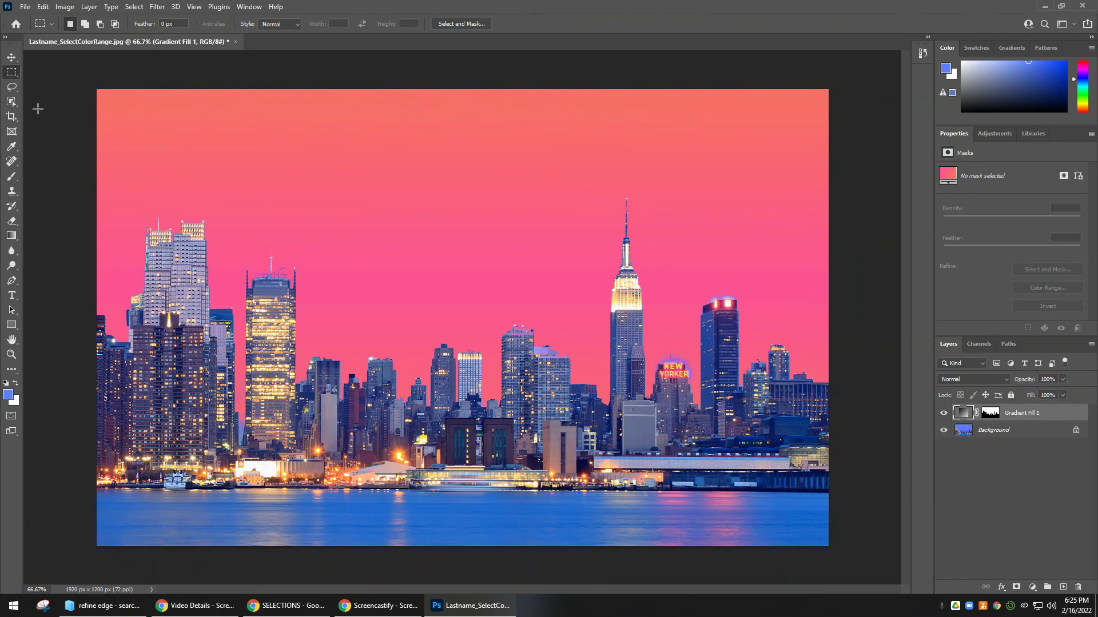
{"action": "left_click", "coordinate": [194, 606]}
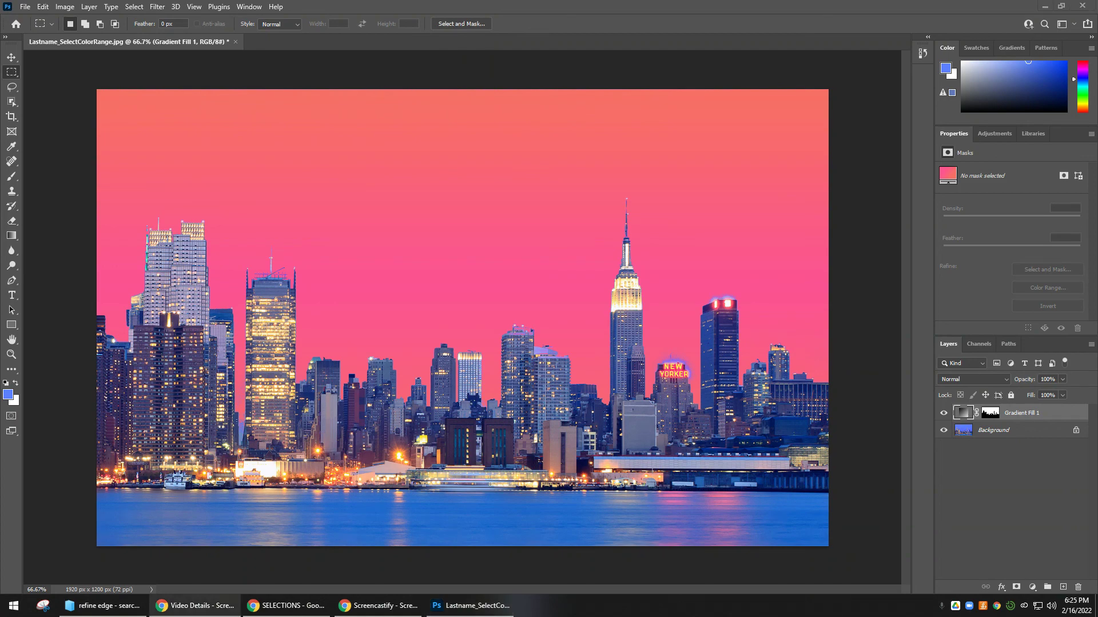